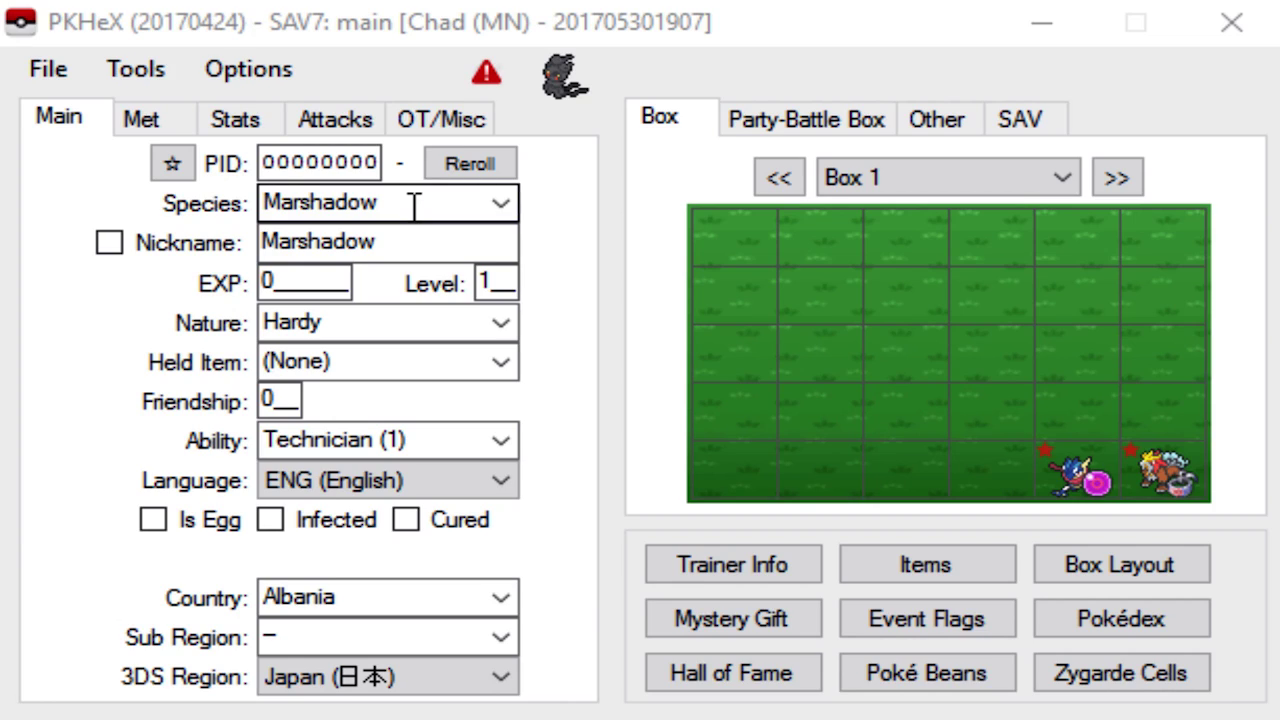
# Change the Pokémon's species to Lugia and give it the nickname "whatever"
pyautogui.click(414, 205)
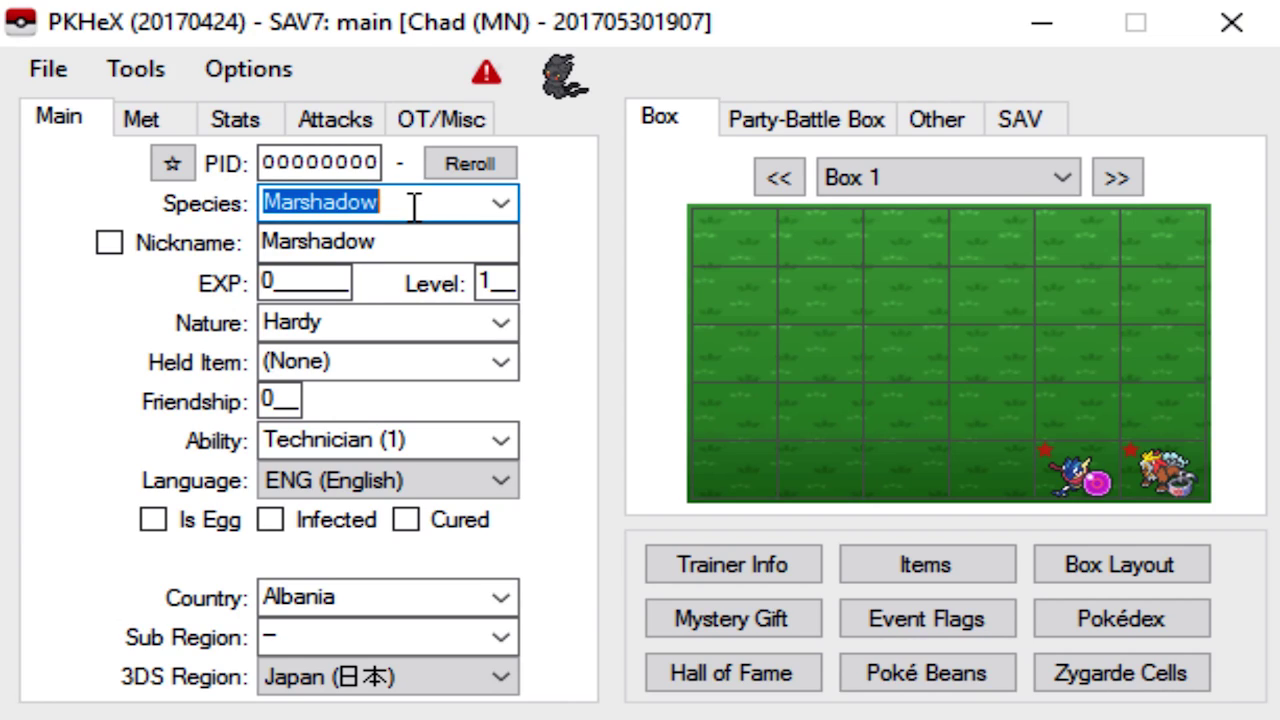
pyautogui.write('lugia')
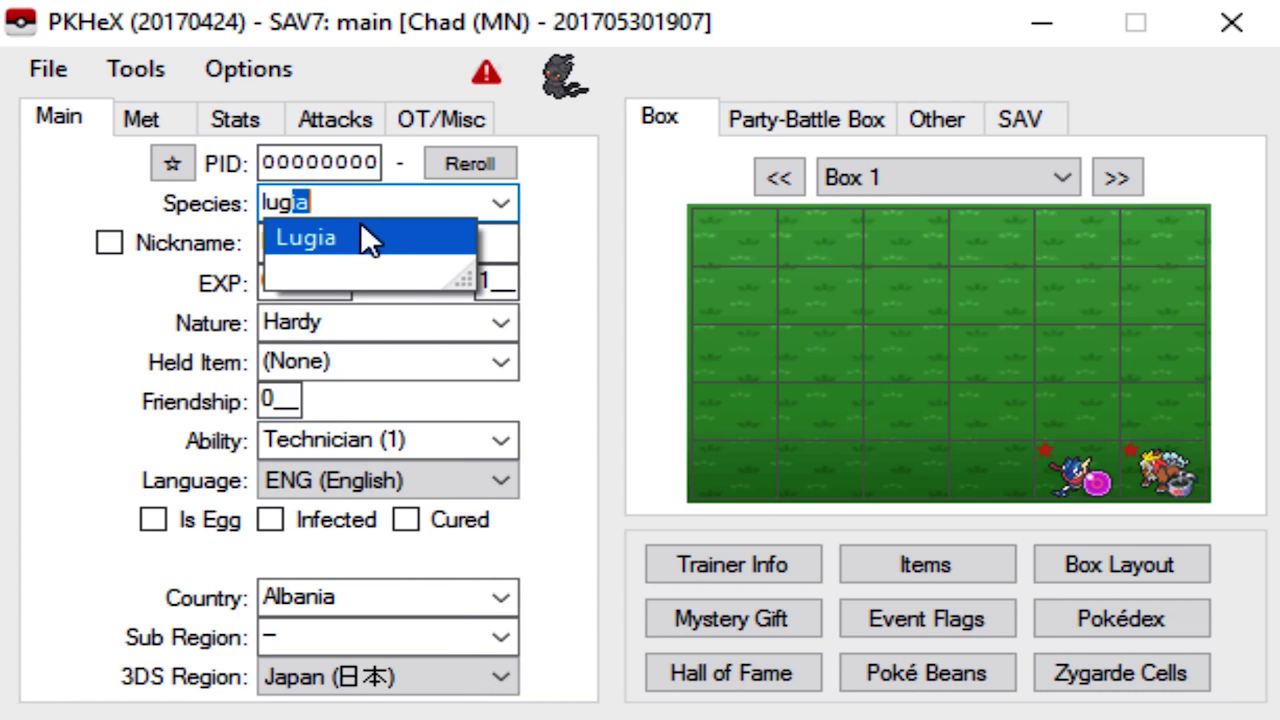
pyautogui.click(360, 237)
pyautogui.click(323, 241)
pyautogui.doubleClick(325, 242)
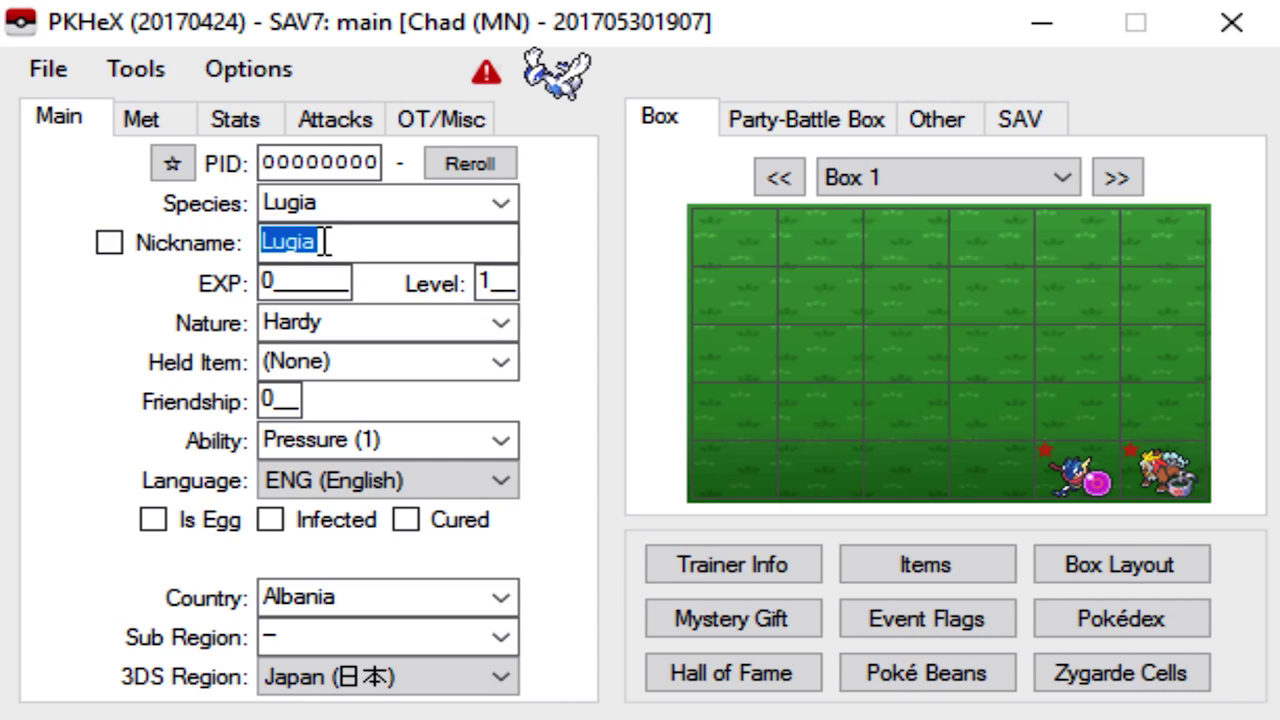
pyautogui.write('wh')
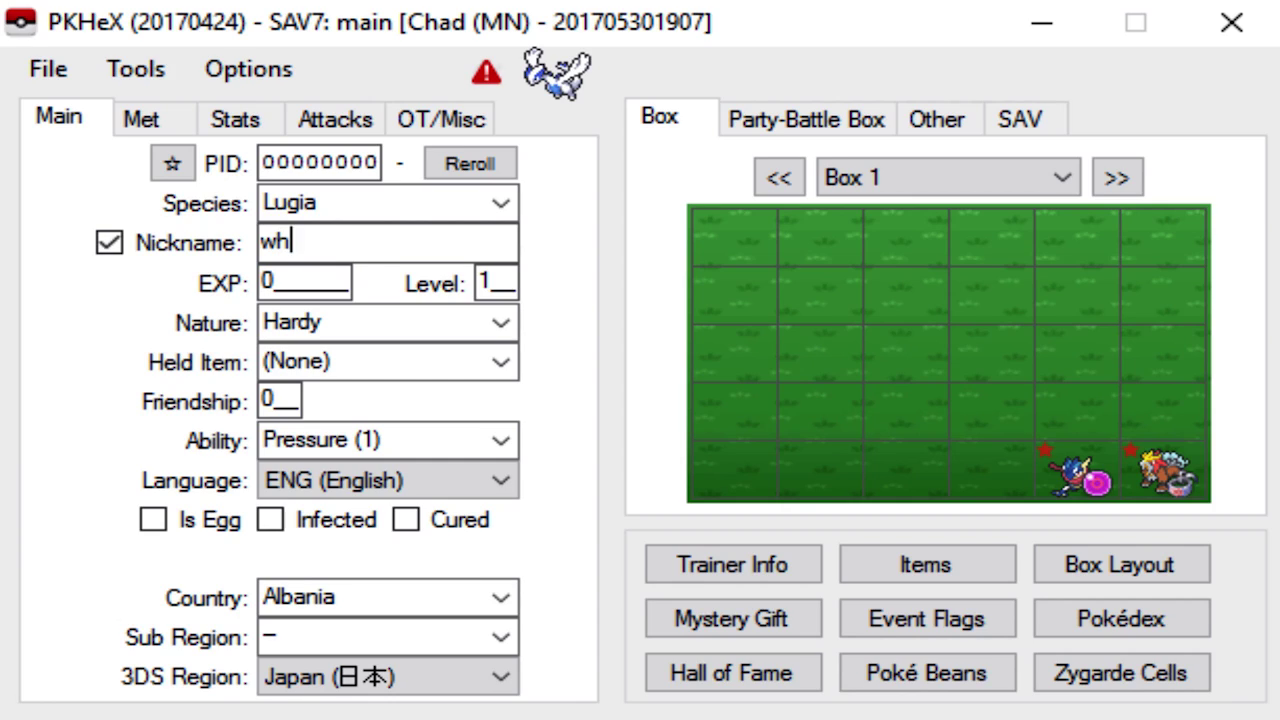
pyautogui.write('atever')
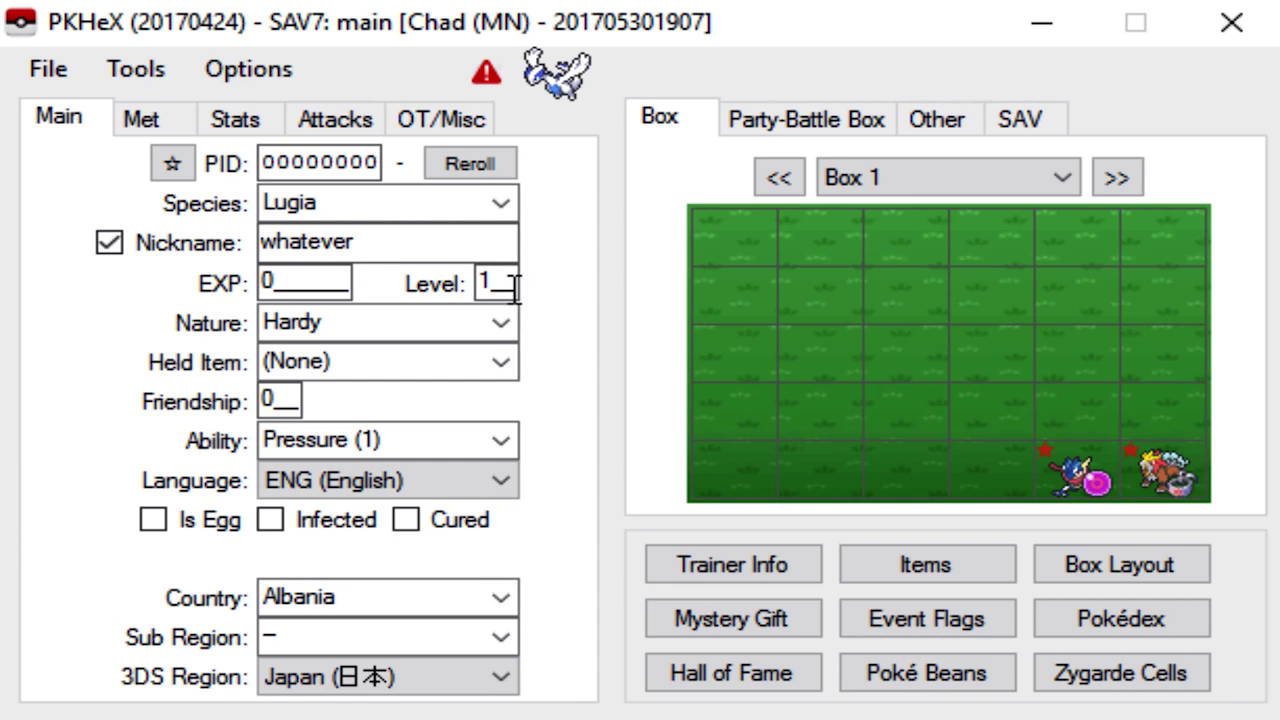
# Set Lugia's level, trying 50 first and settling on 100
pyautogui.doubleClick(513, 285)
pyautogui.write('50')
pyautogui.doubleClick(510, 286)
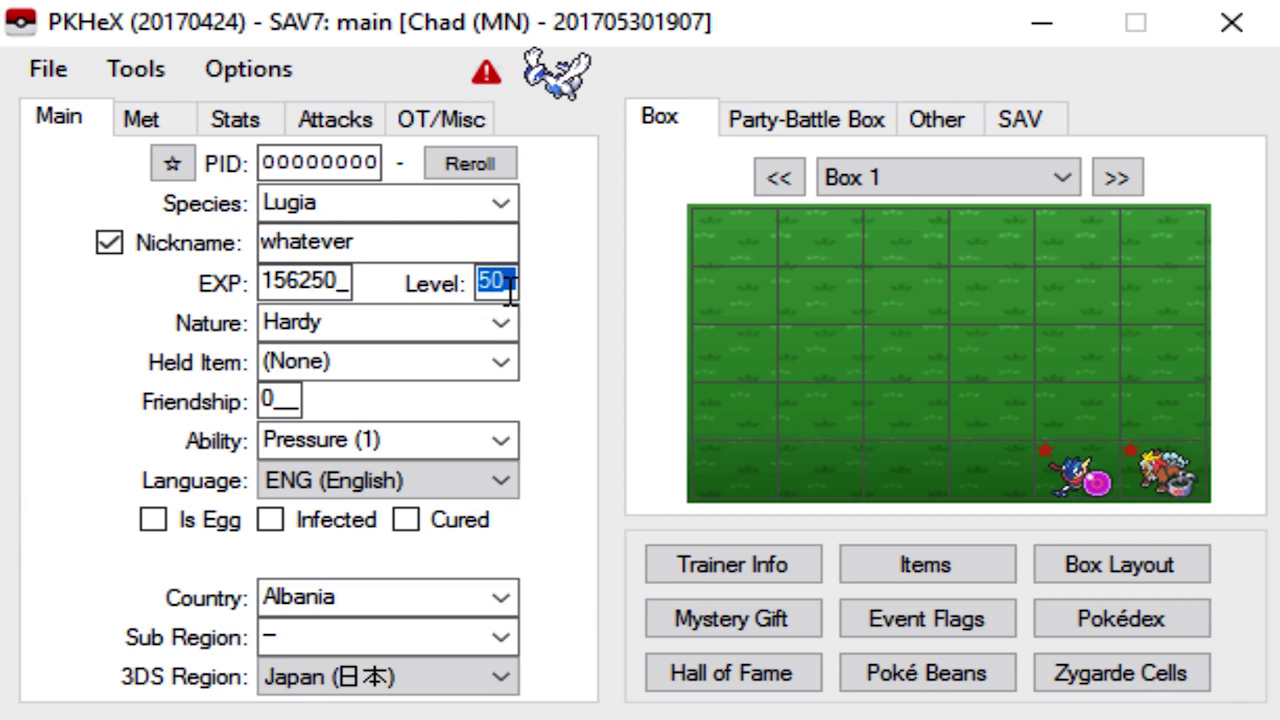
pyautogui.write('100')
# Give Lugia the Bold nature and have it hold Leftovers
pyautogui.click(392, 330)
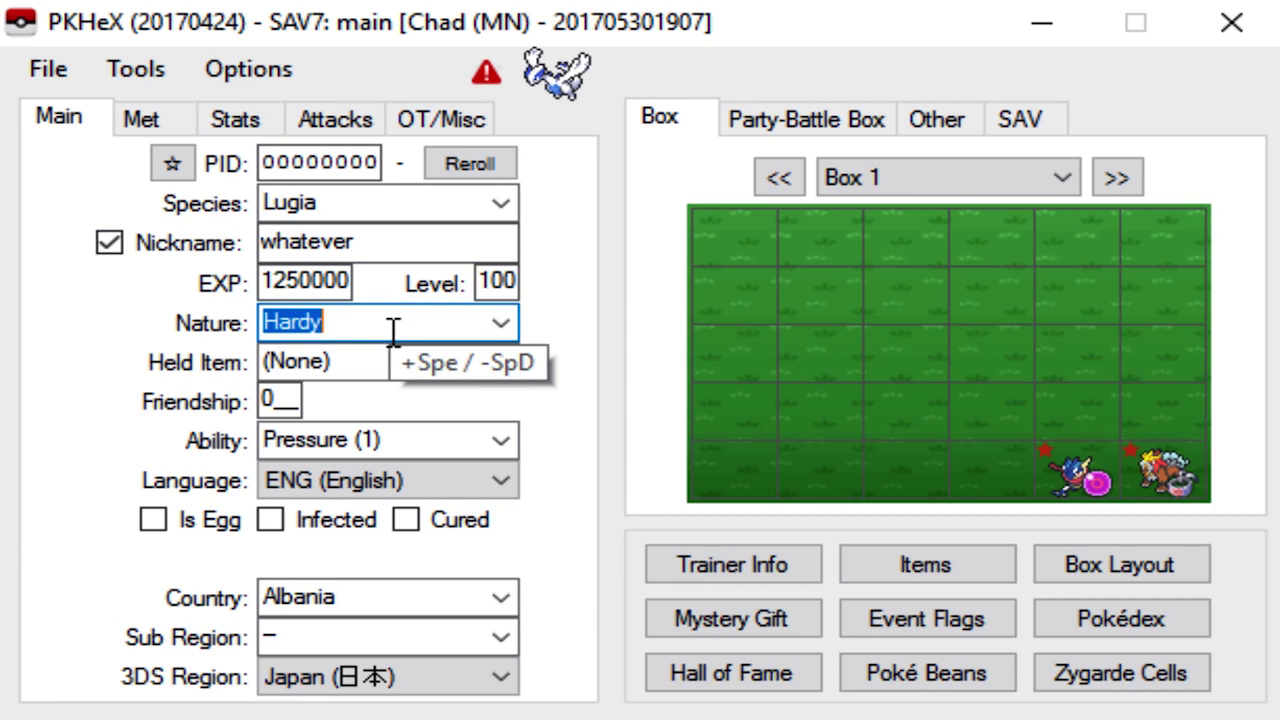
pyautogui.write('bolt')
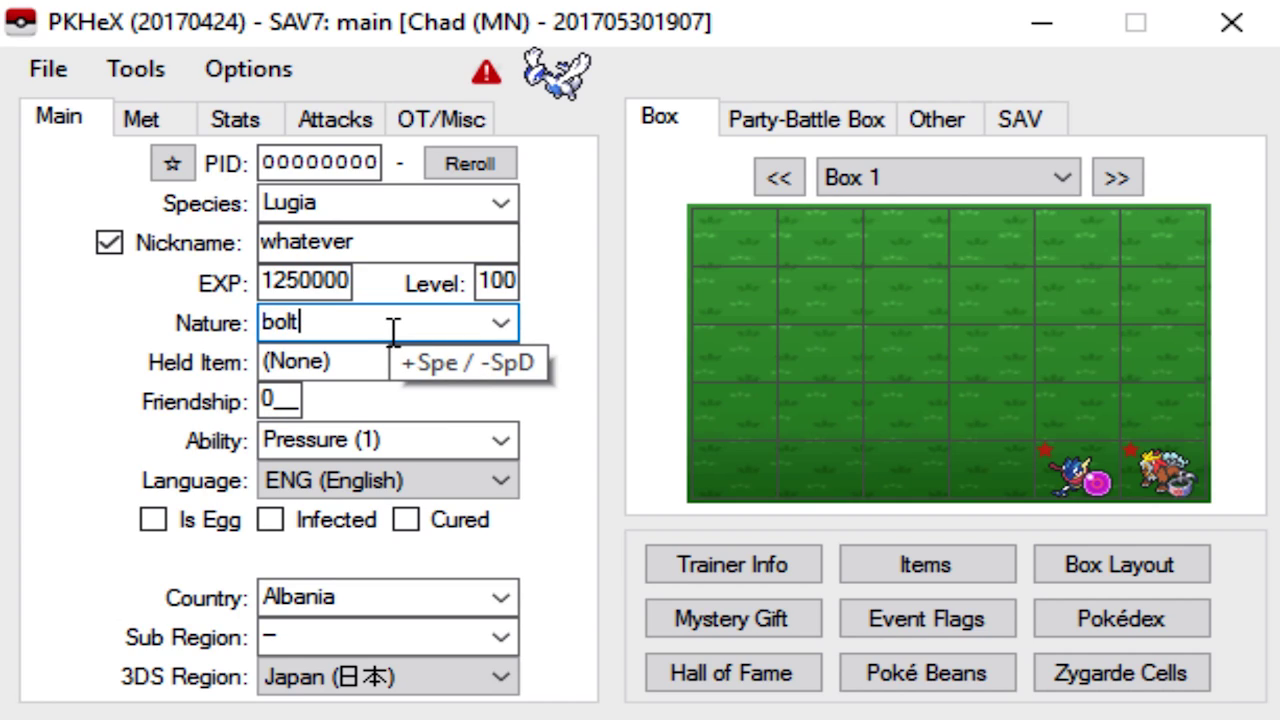
pyautogui.press('BackSpace')
pyautogui.write('d')
pyautogui.press('Return')
pyautogui.press('Tab')
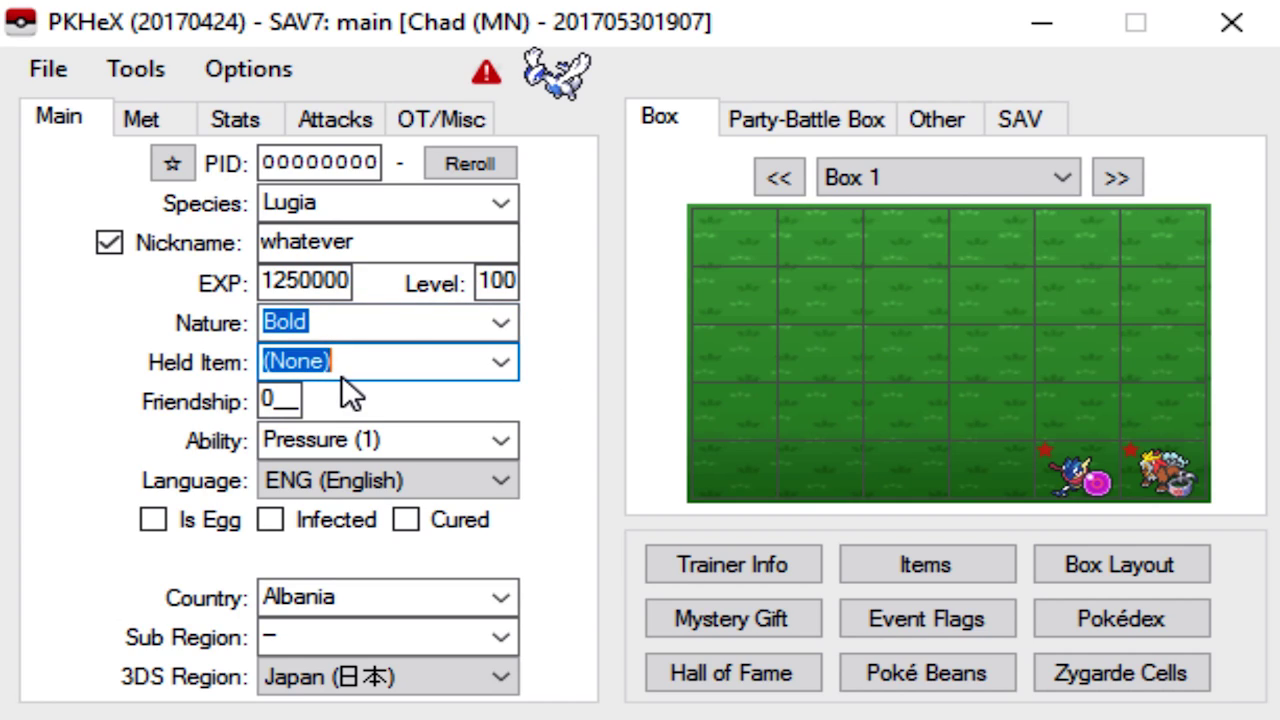
pyautogui.write('leftovers')
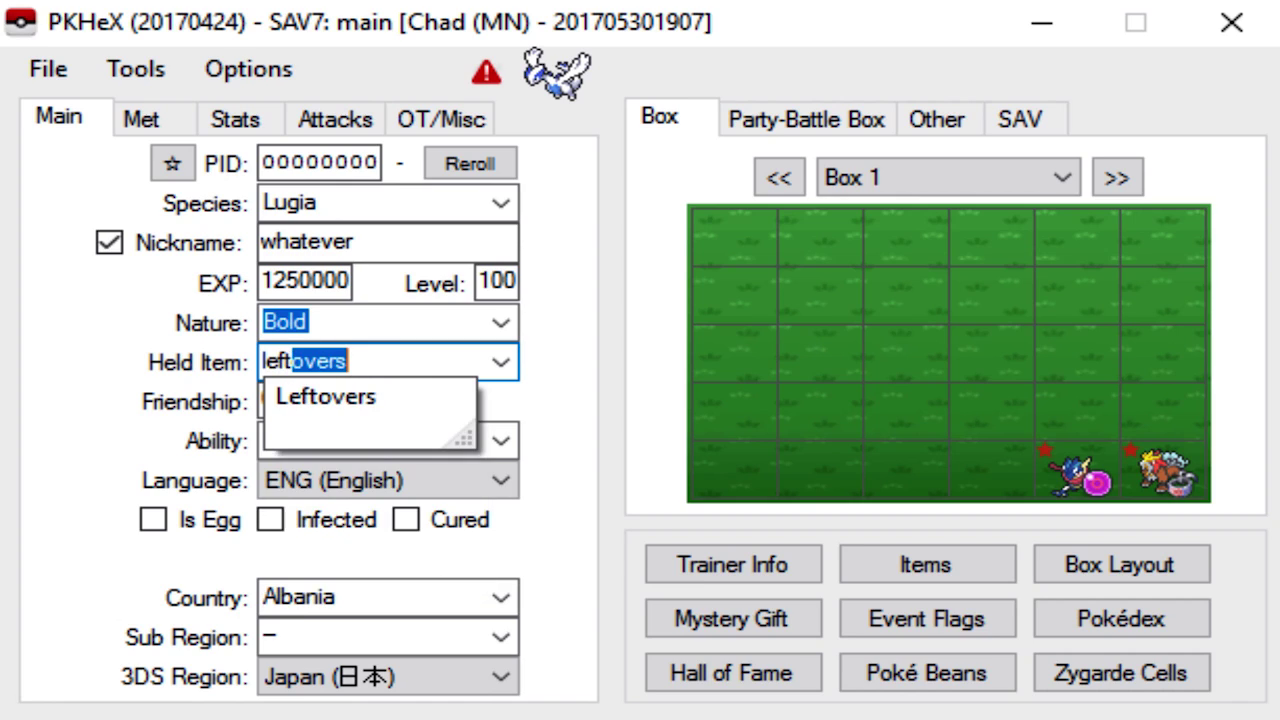
pyautogui.press('Return')
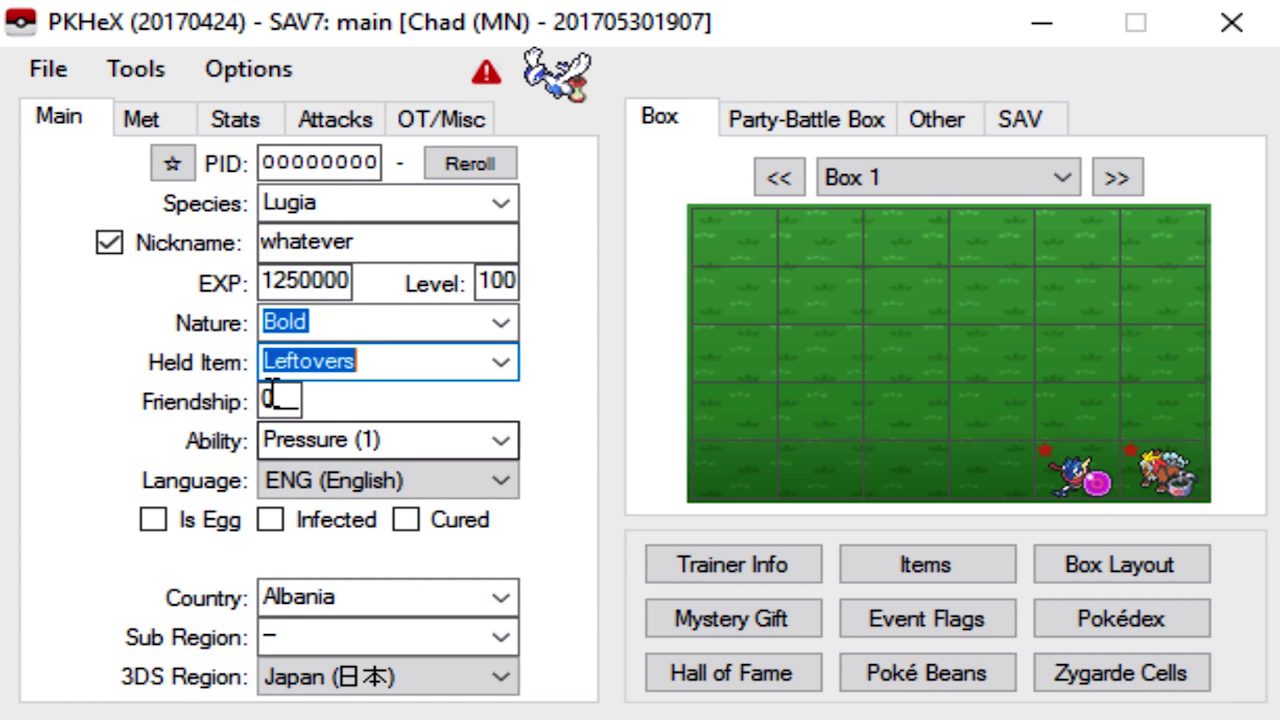
# Set Lugia's friendship to 255 and mark it as infected with Pokérus
pyautogui.press('Tab')
pyautogui.write('255')
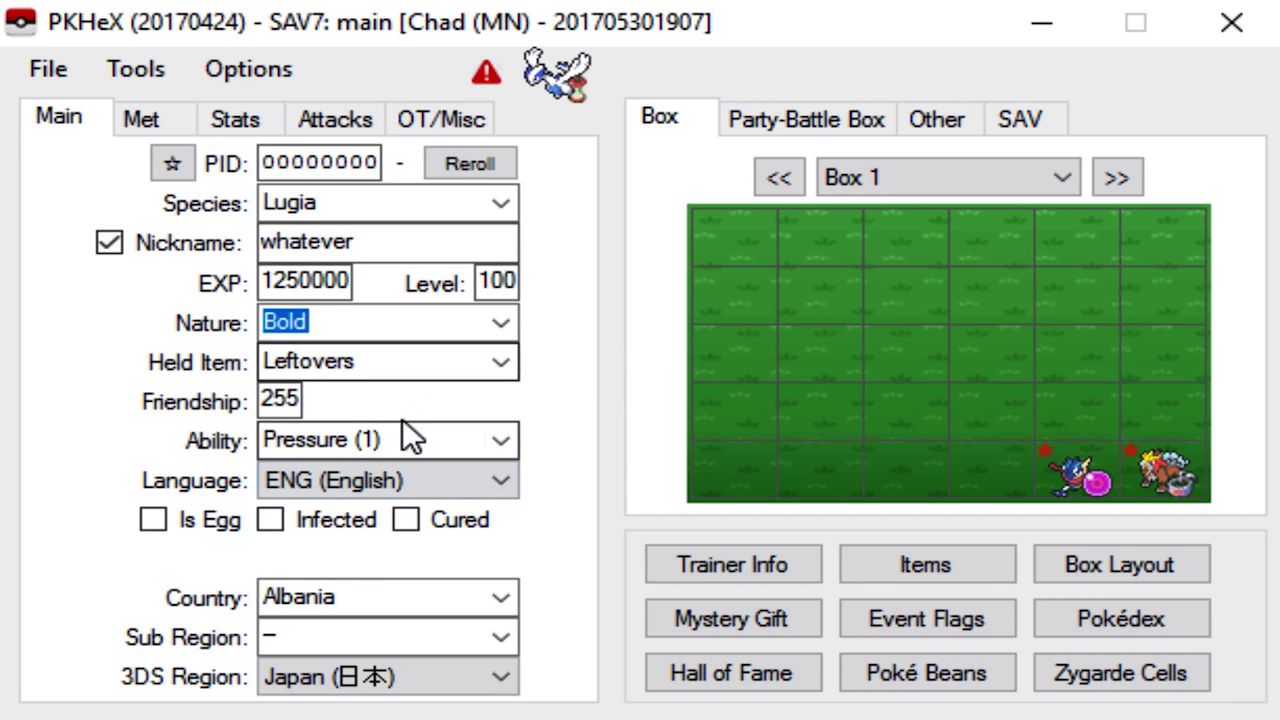
pyautogui.click(308, 521)
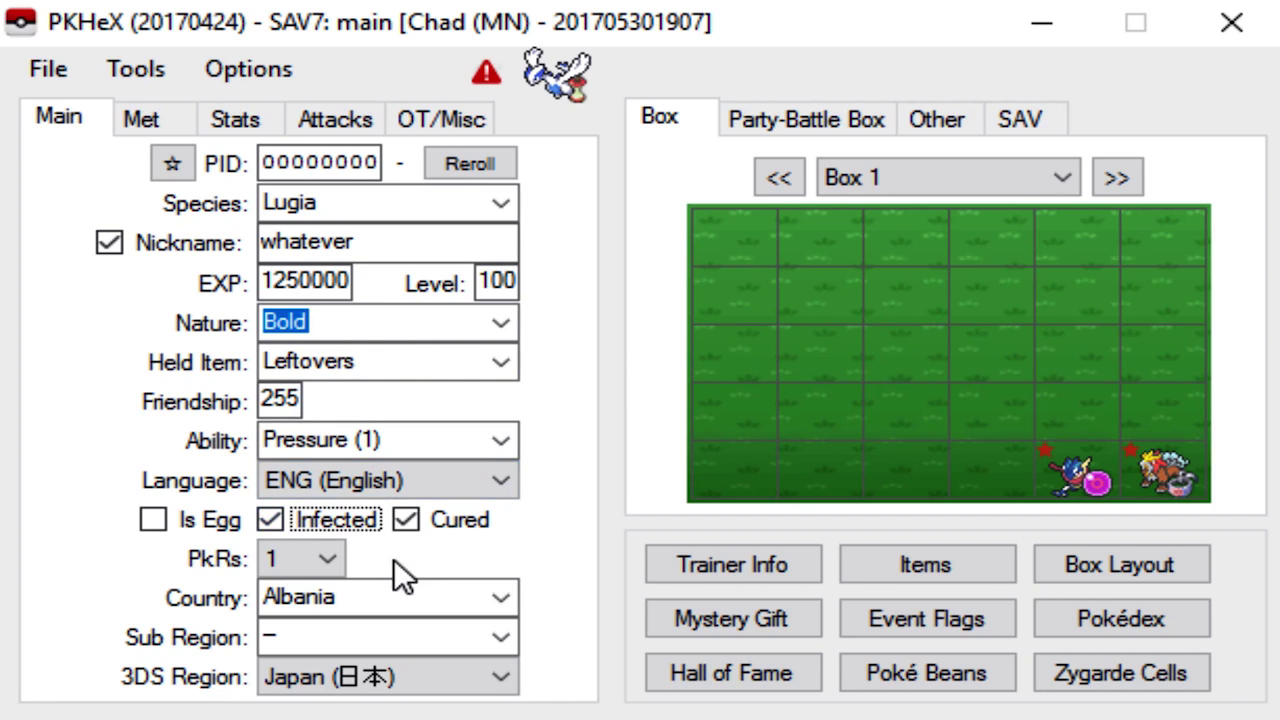
# Set Lugia's country to United States and its sub region to North Carolina
pyautogui.click(380, 595)
pyautogui.write('united Kingdom')
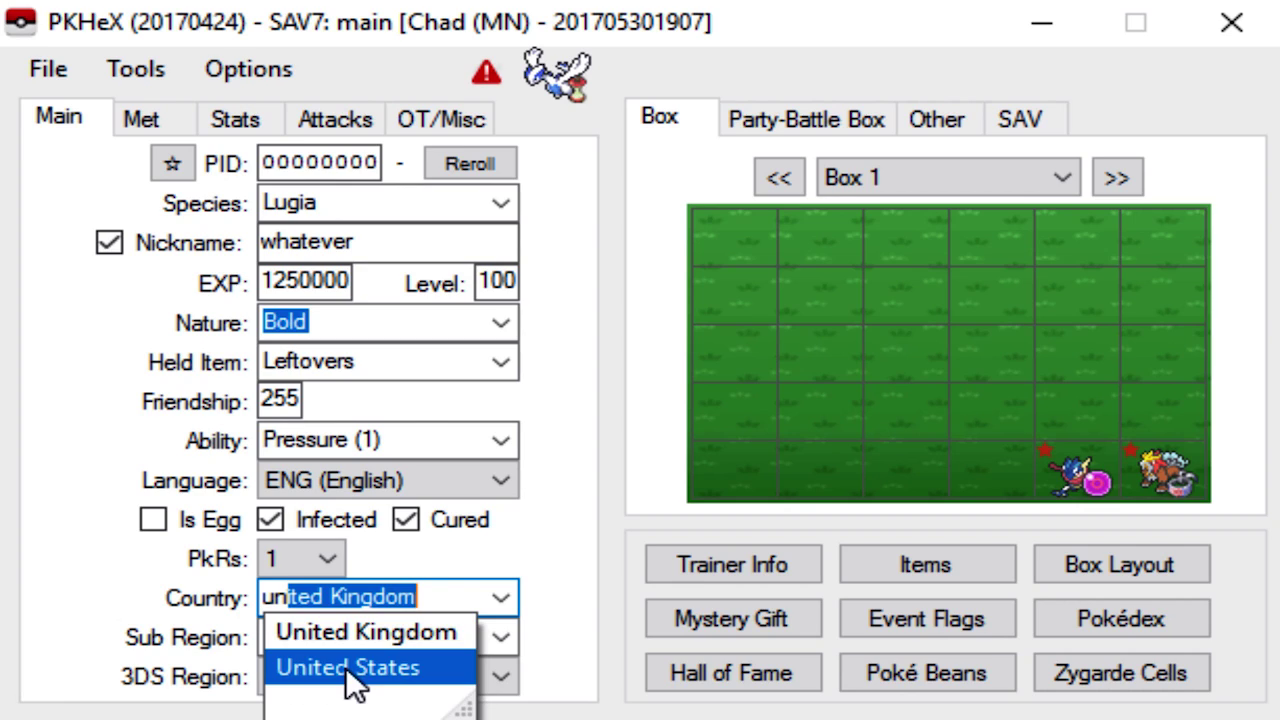
pyautogui.press('Down')
pyautogui.press('Tab')
pyautogui.write('nor')
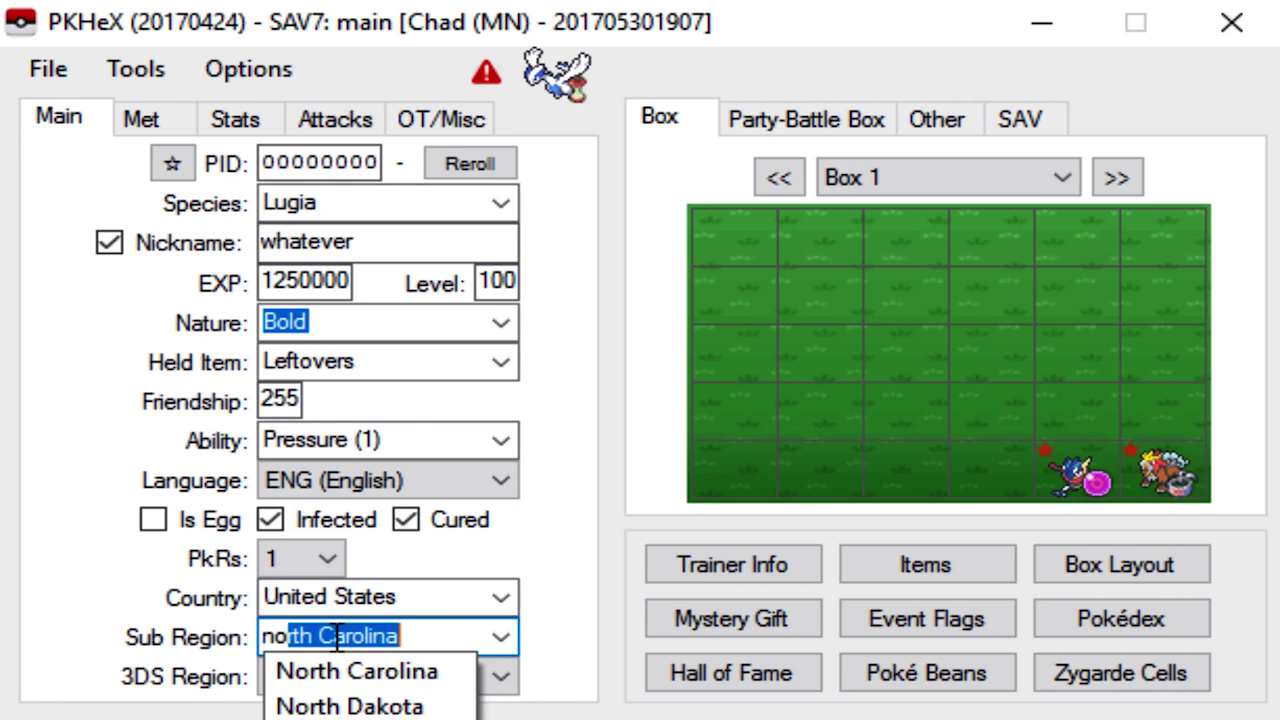
pyautogui.press('Tab')
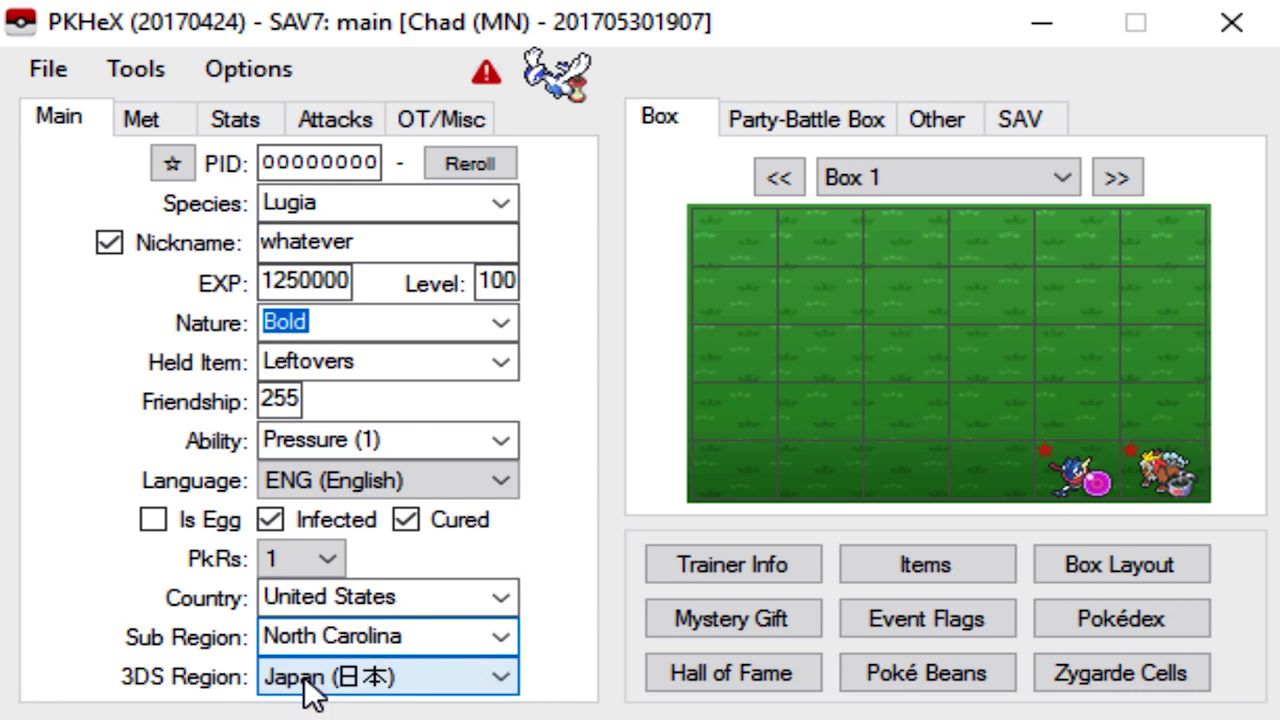
# Set the 3DS region to Americas (NA/SA)
pyautogui.click(309, 686)
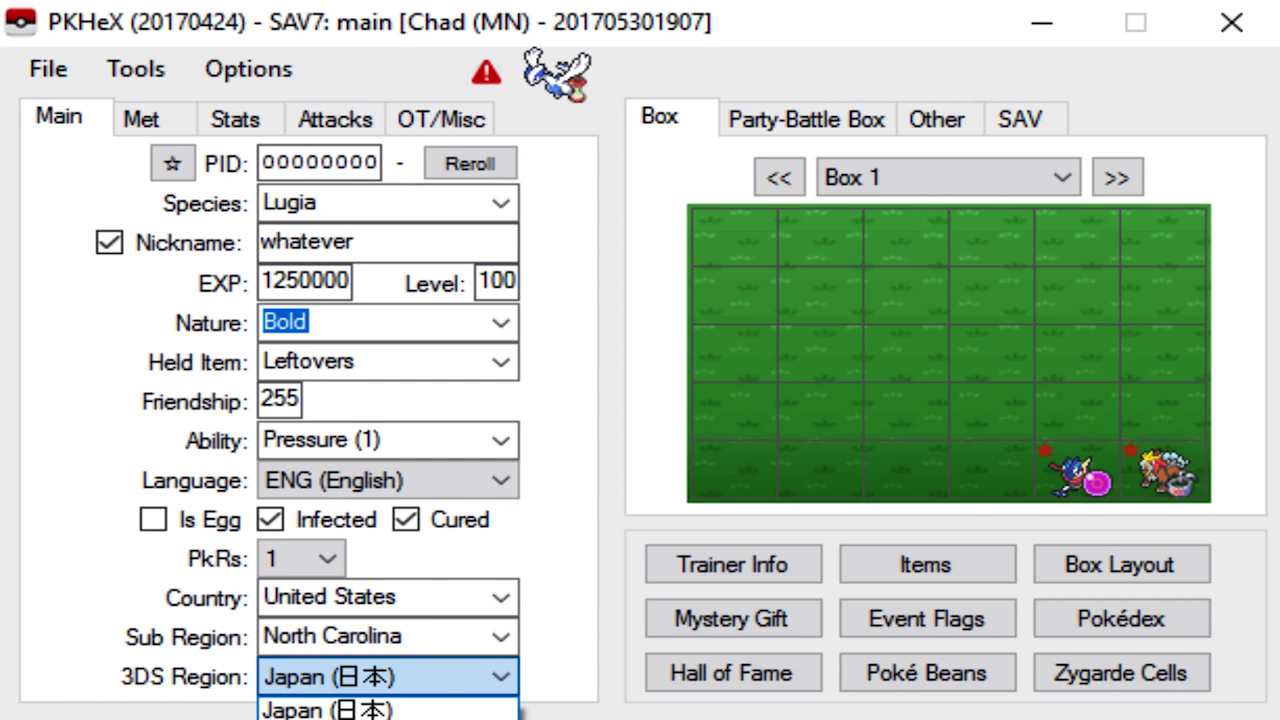
pyautogui.press('Down')
pyautogui.press('Return')
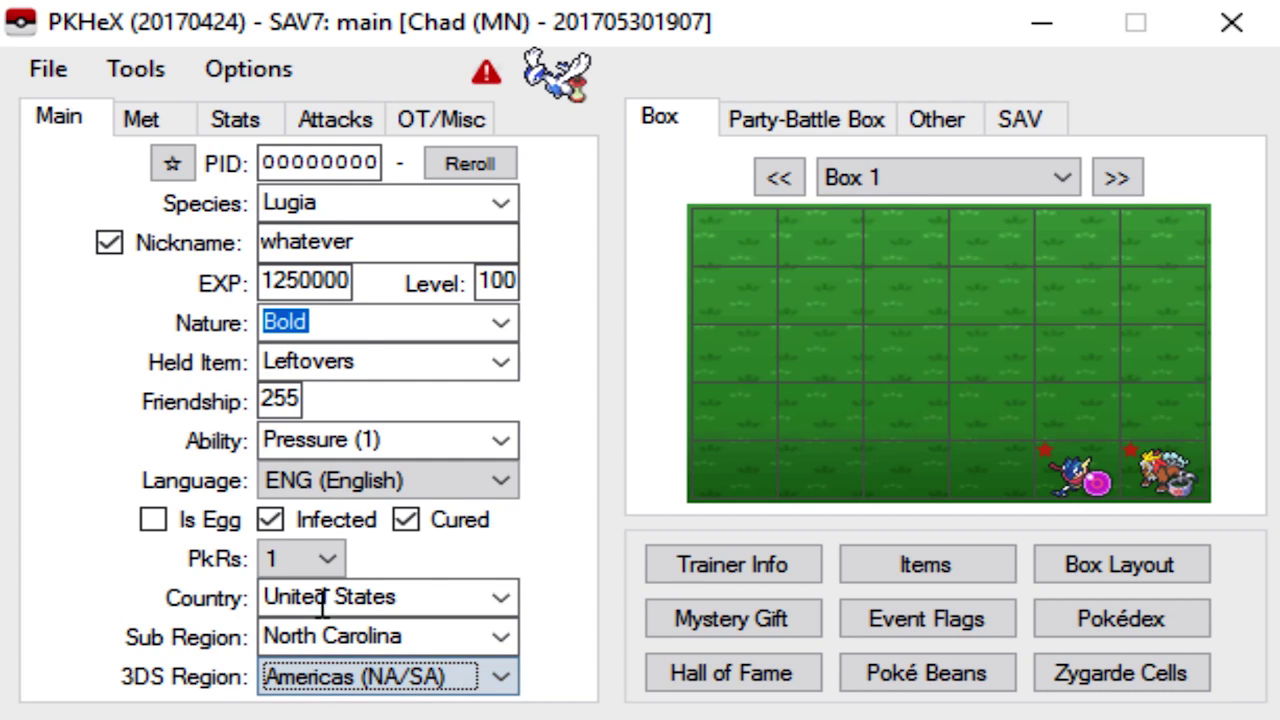
# In Lugia's met data, set the origin game to AS and the met location to Sea Mauville
pyautogui.click(178, 118)
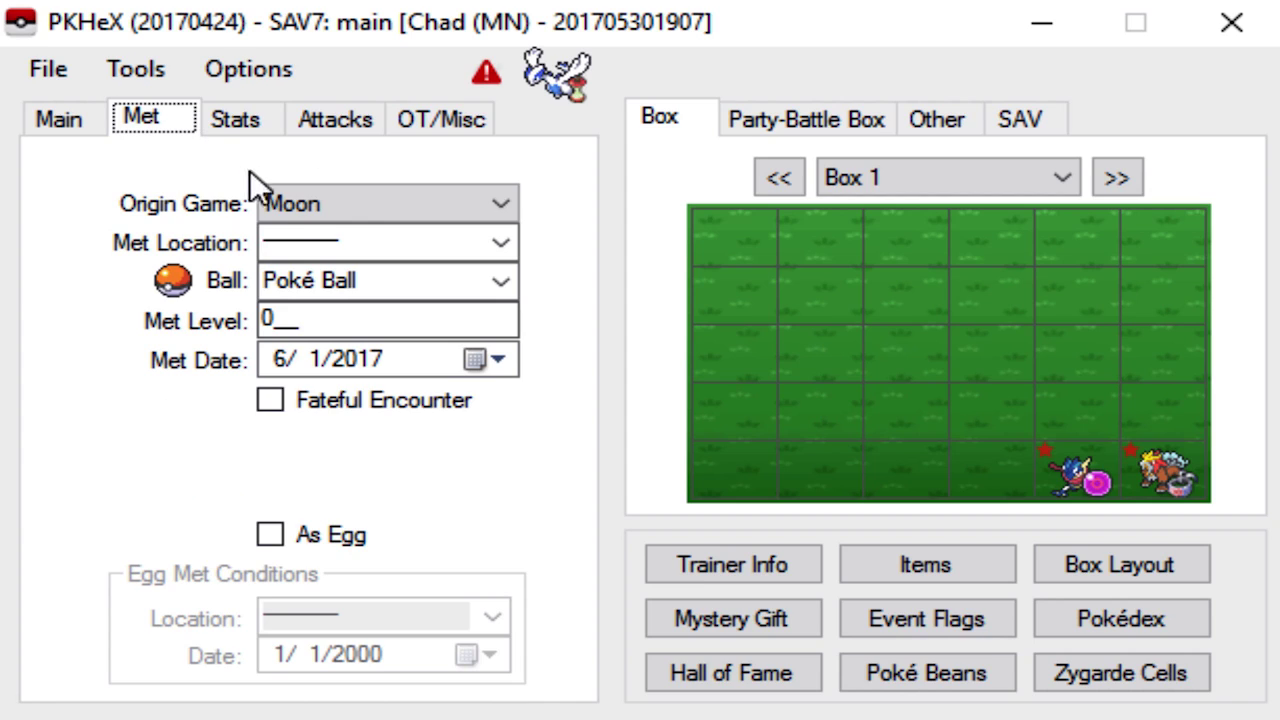
pyautogui.click(293, 204)
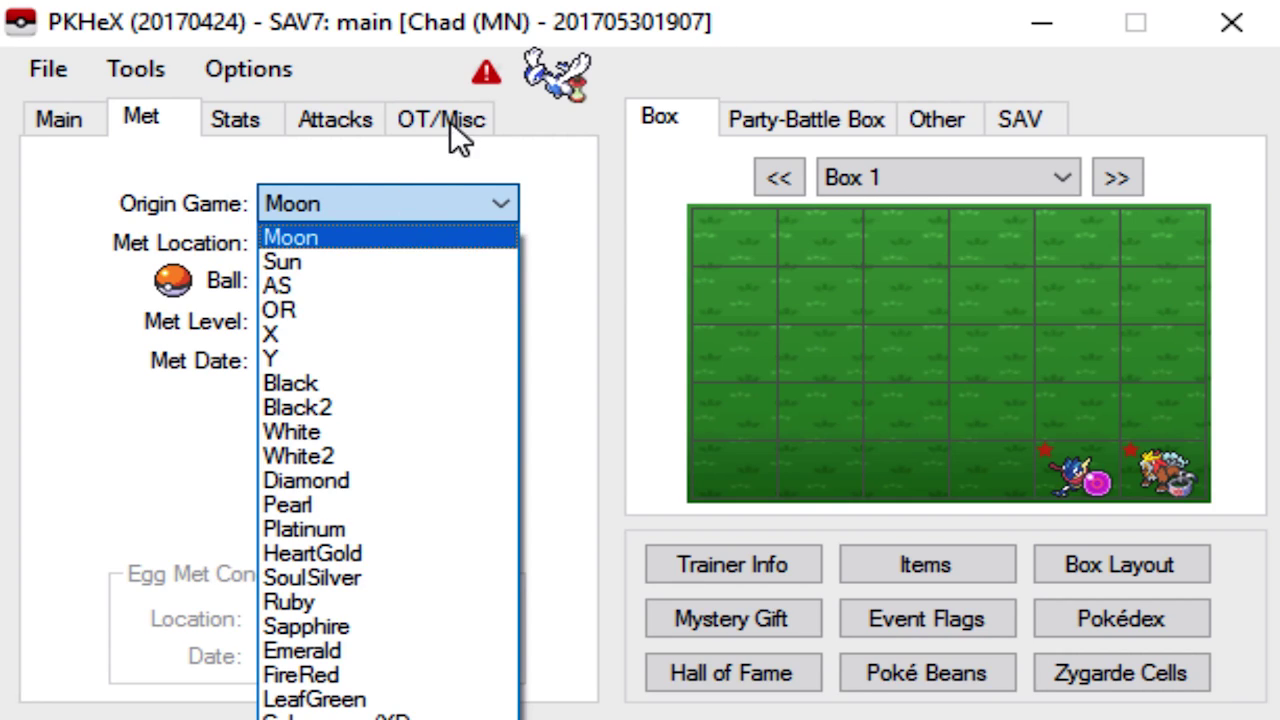
pyautogui.click(297, 285)
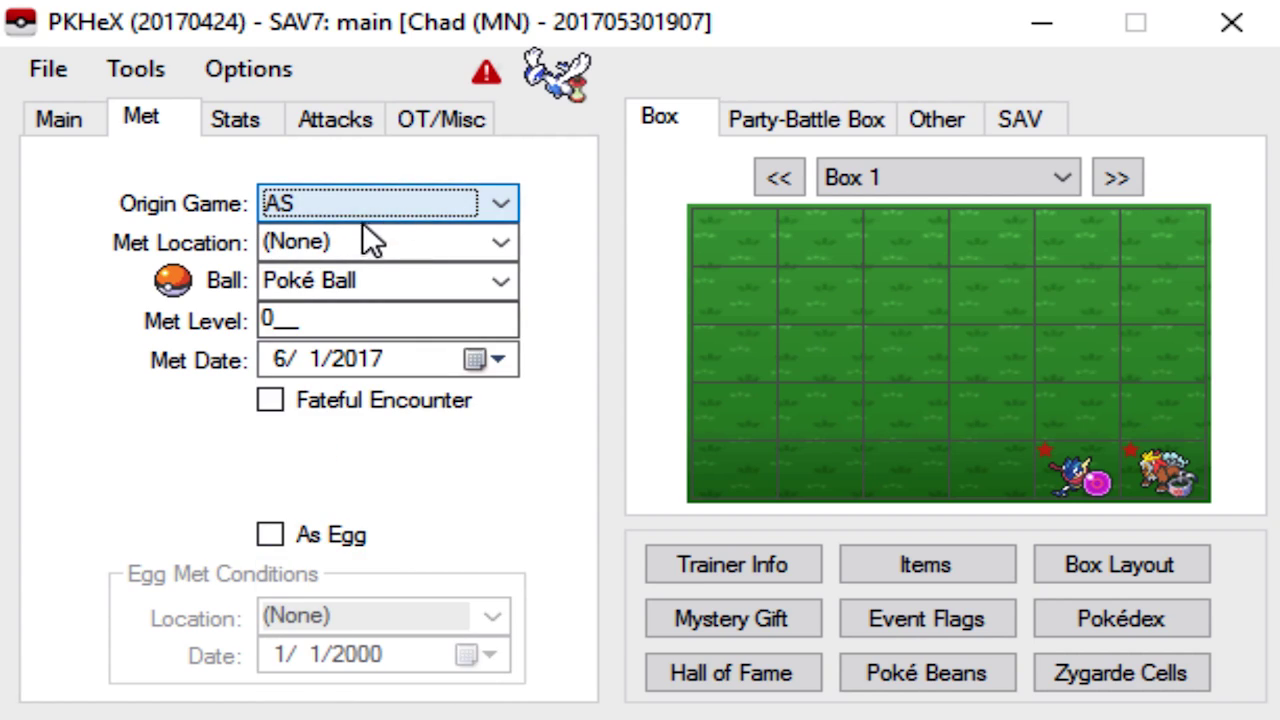
pyautogui.click(355, 242)
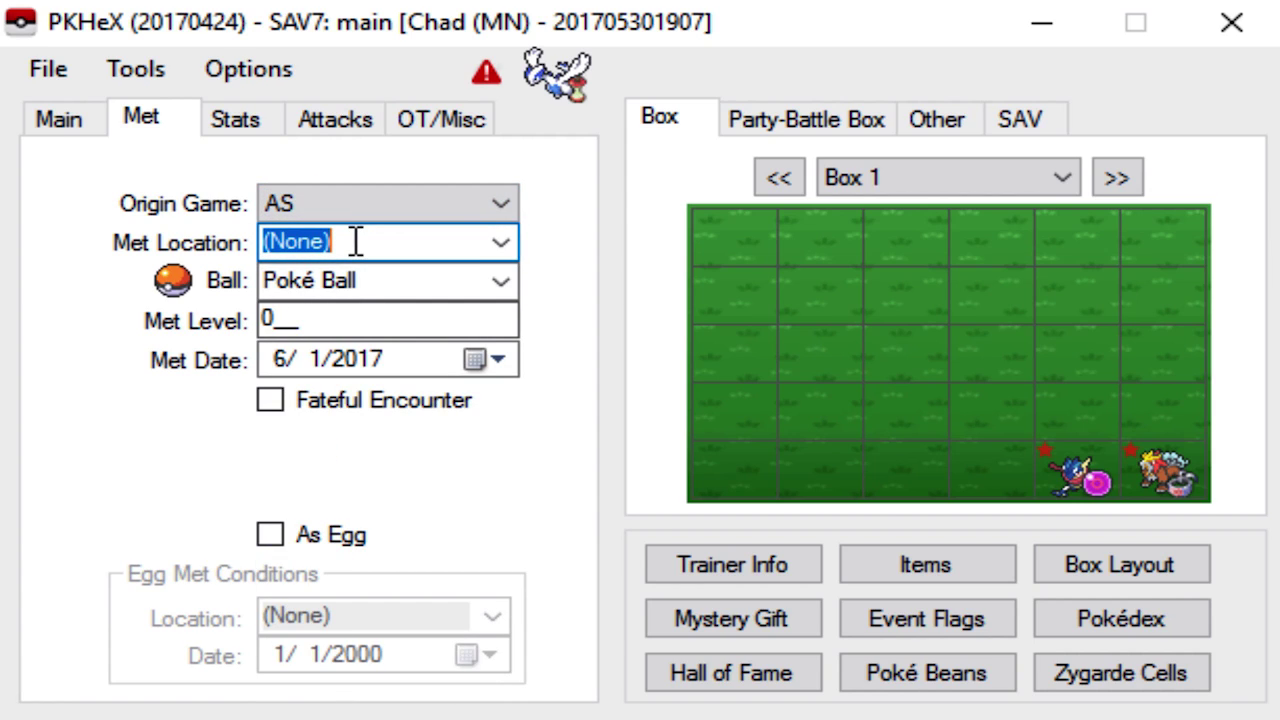
pyautogui.write('sea mauville')
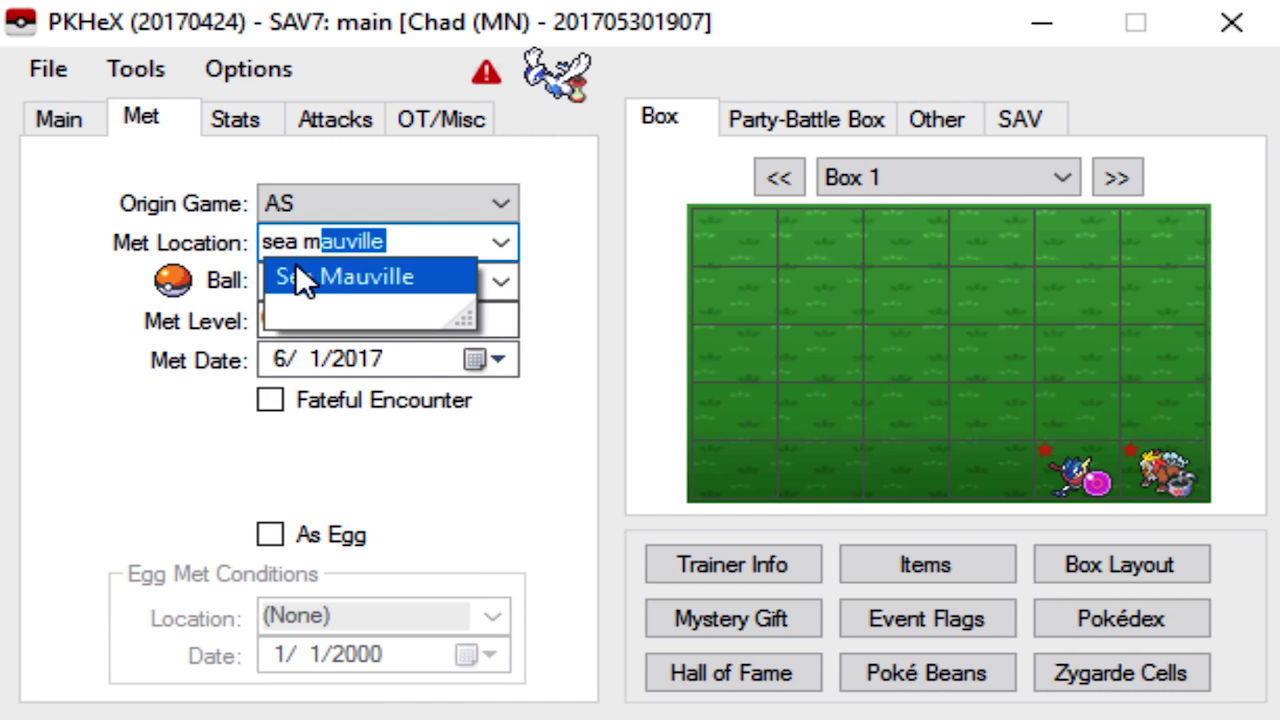
pyautogui.click(300, 276)
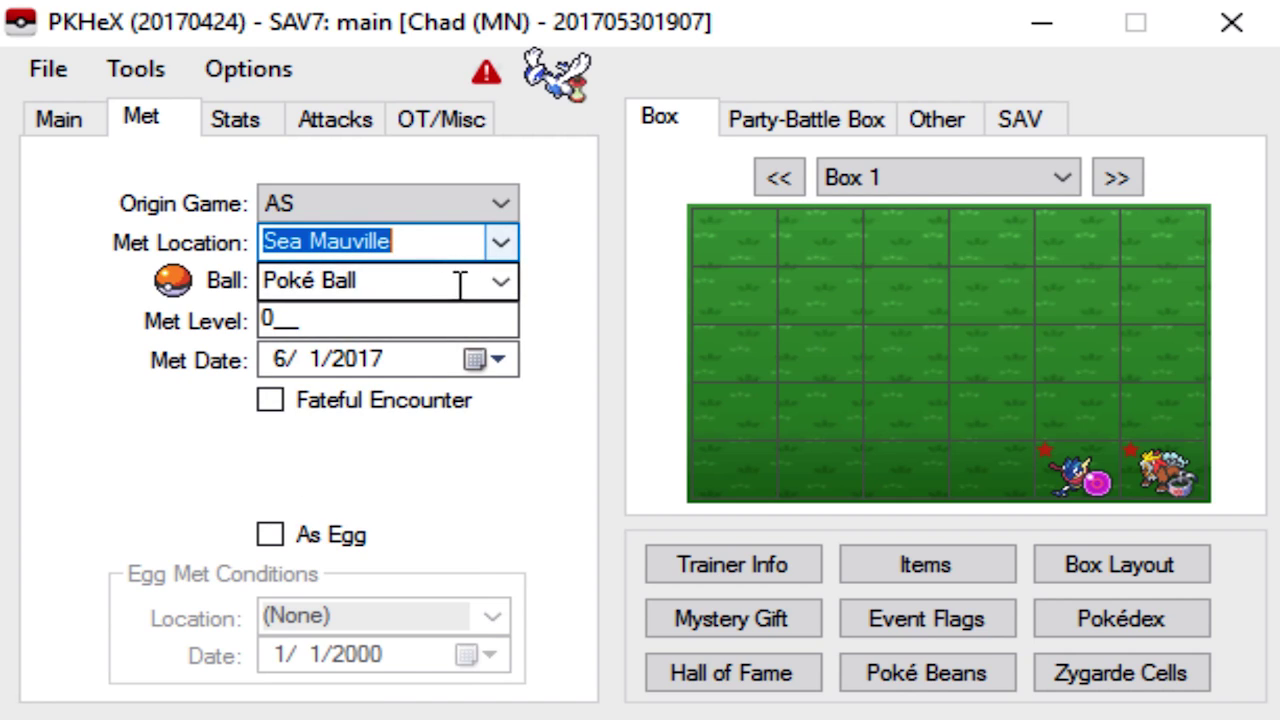
# Set the capture ball to Ultra Ball and the met level to 50
pyautogui.click(511, 283)
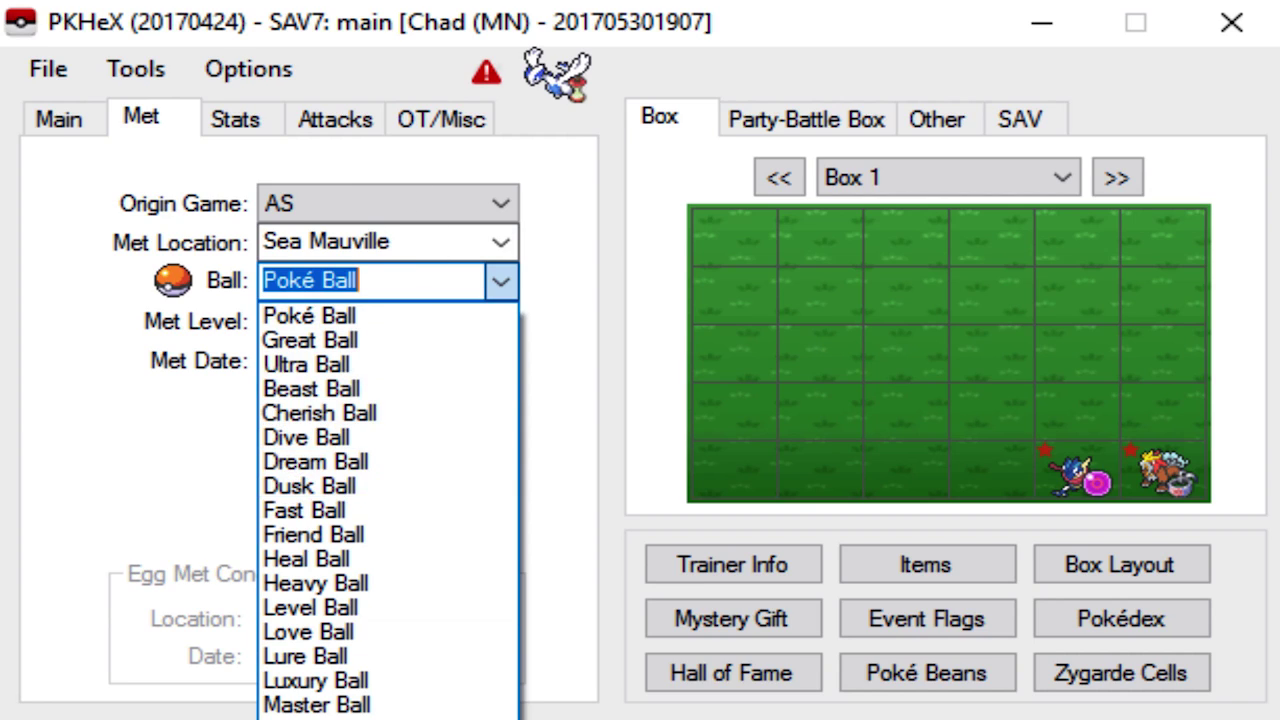
pyautogui.click(306, 364)
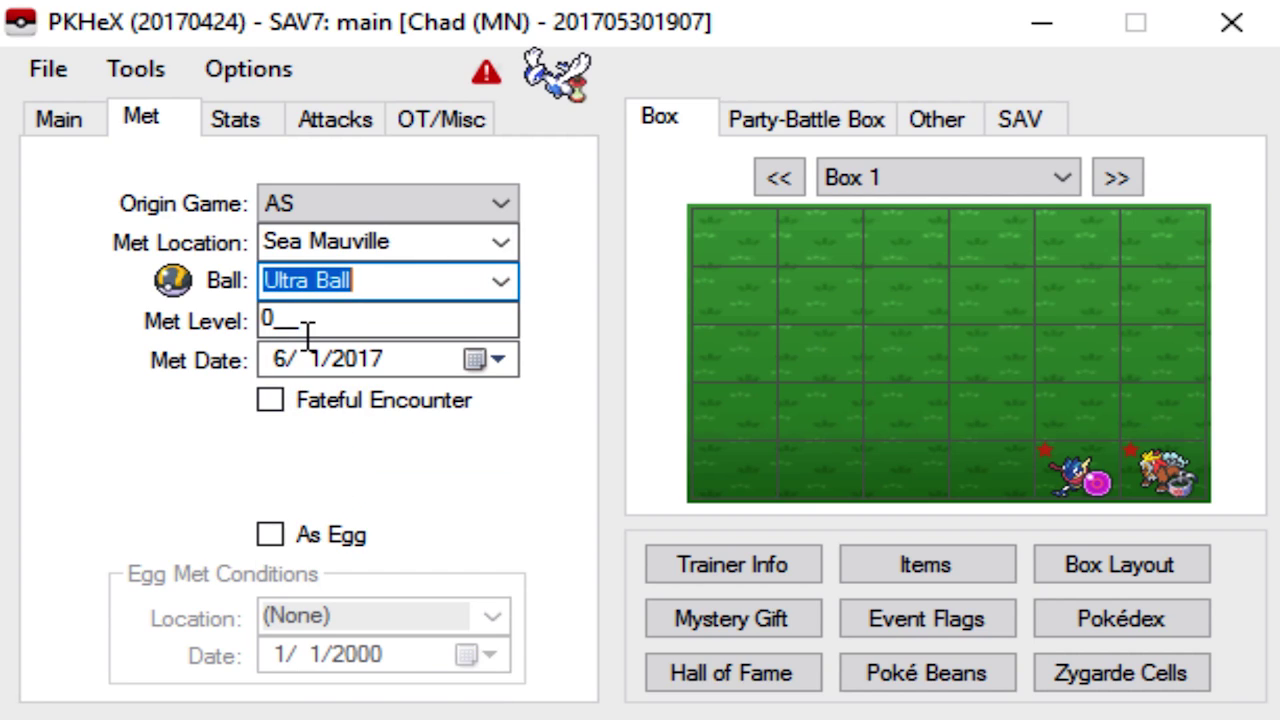
pyautogui.click(306, 330)
pyautogui.doubleClick(308, 330)
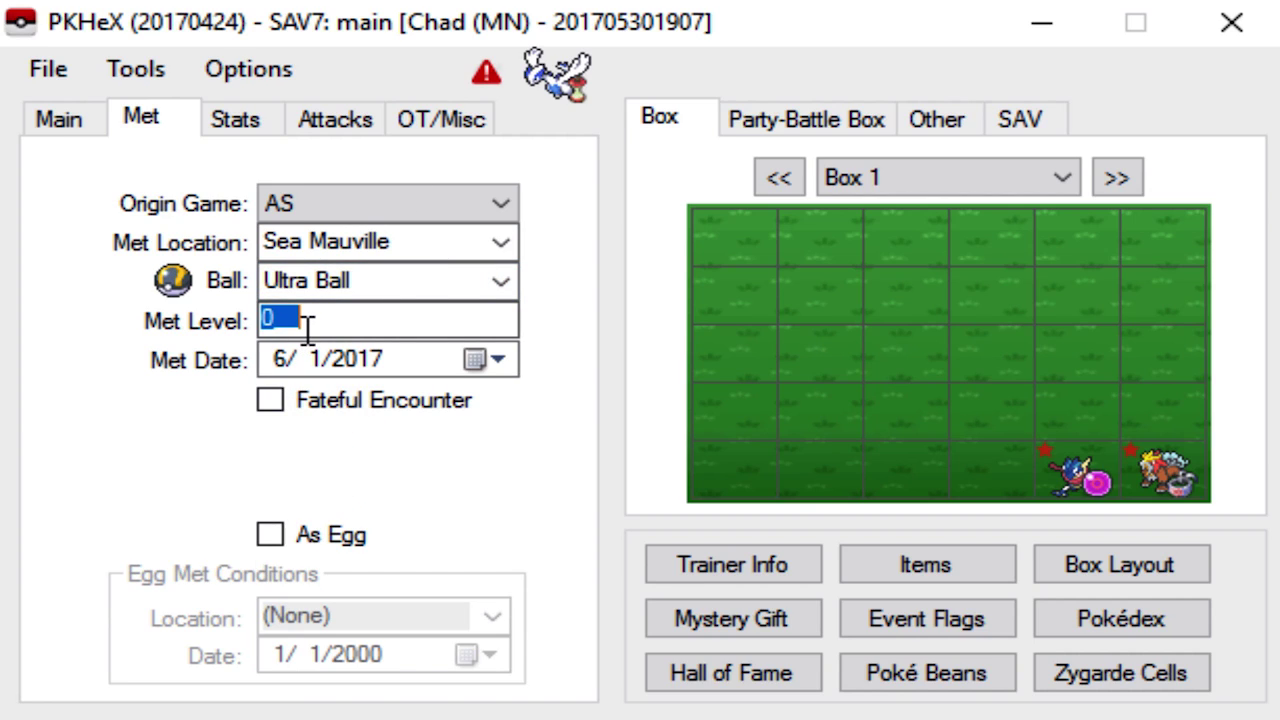
pyautogui.write('50')
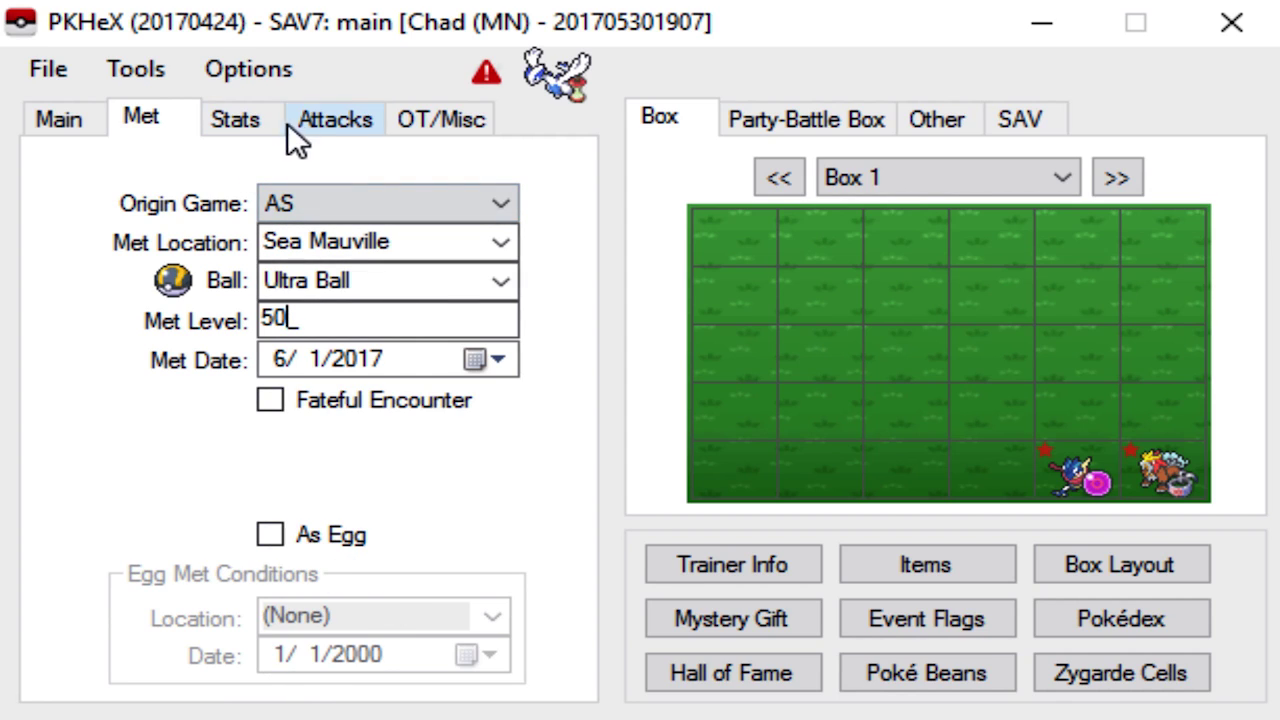
# Set Lugia's IVs to 31 for HP, Defense, Special Attack, Special Defense and Speed
pyautogui.click(226, 116)
pyautogui.click(290, 208)
pyautogui.write('31')
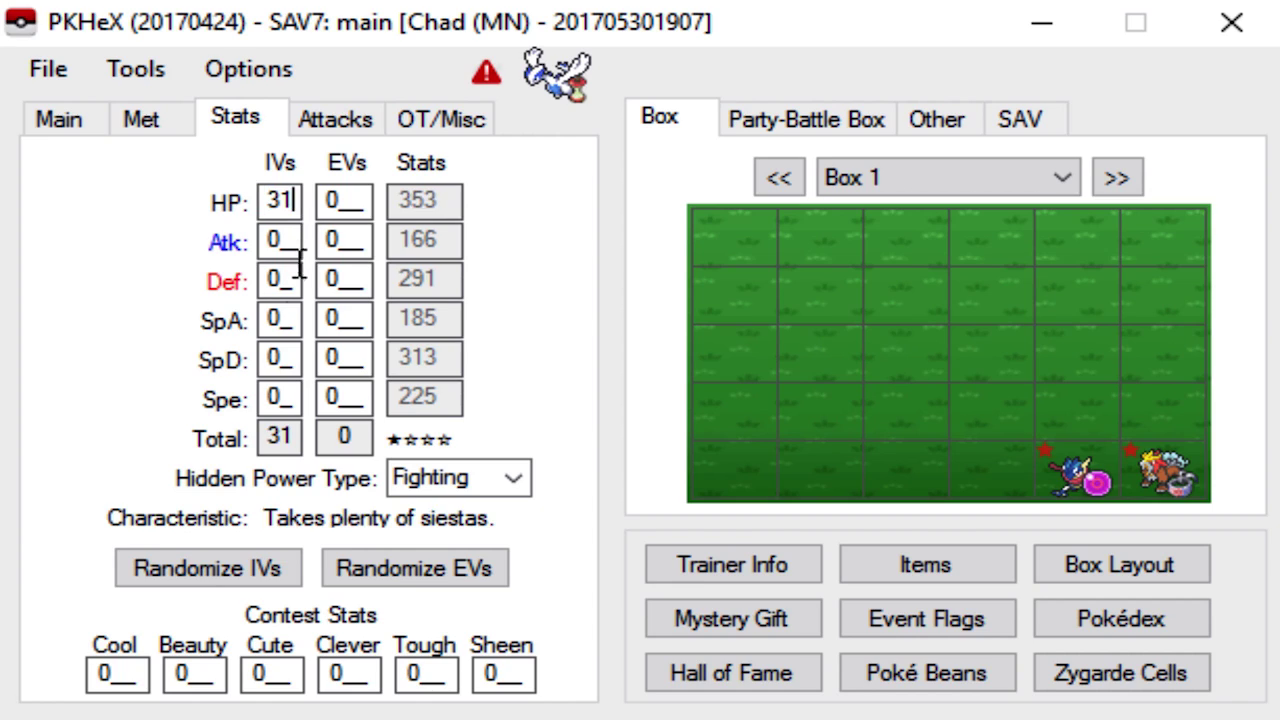
pyautogui.click(293, 282)
pyautogui.write('31')
pyautogui.click(285, 324)
pyautogui.write('31')
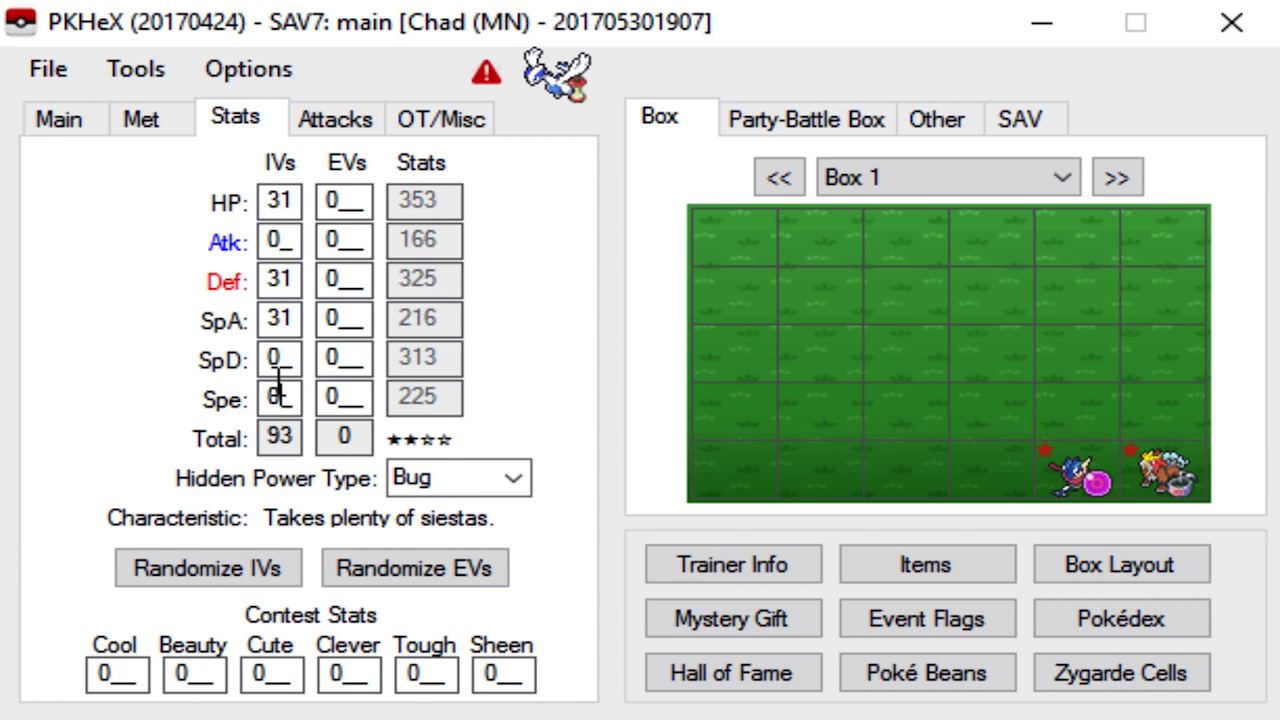
pyautogui.click(280, 358)
pyautogui.write('31')
pyautogui.click(272, 390)
pyautogui.write('31')
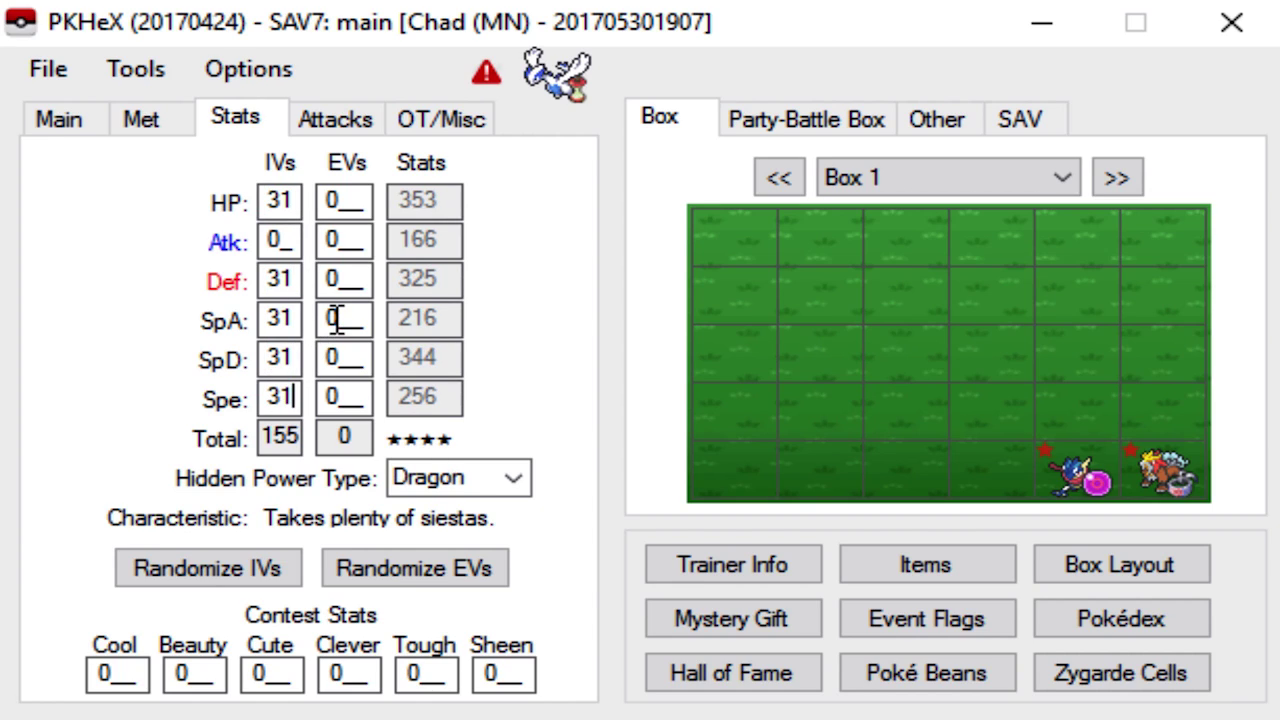
# Assign Lugia's EVs as 252 in HP, 252 in Defense and 6 in Special Defense
pyautogui.click(346, 205)
pyautogui.write('252')
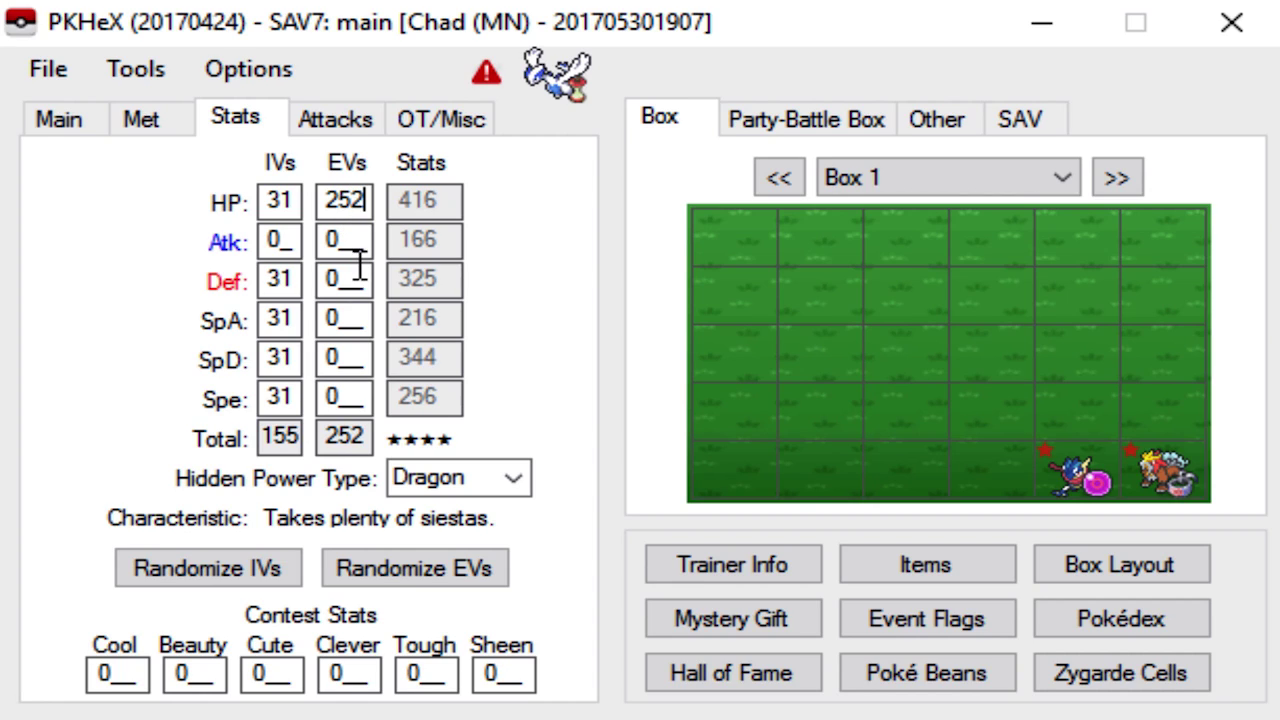
pyautogui.click(352, 279)
pyautogui.write('252')
pyautogui.click(355, 350)
pyautogui.write('6')
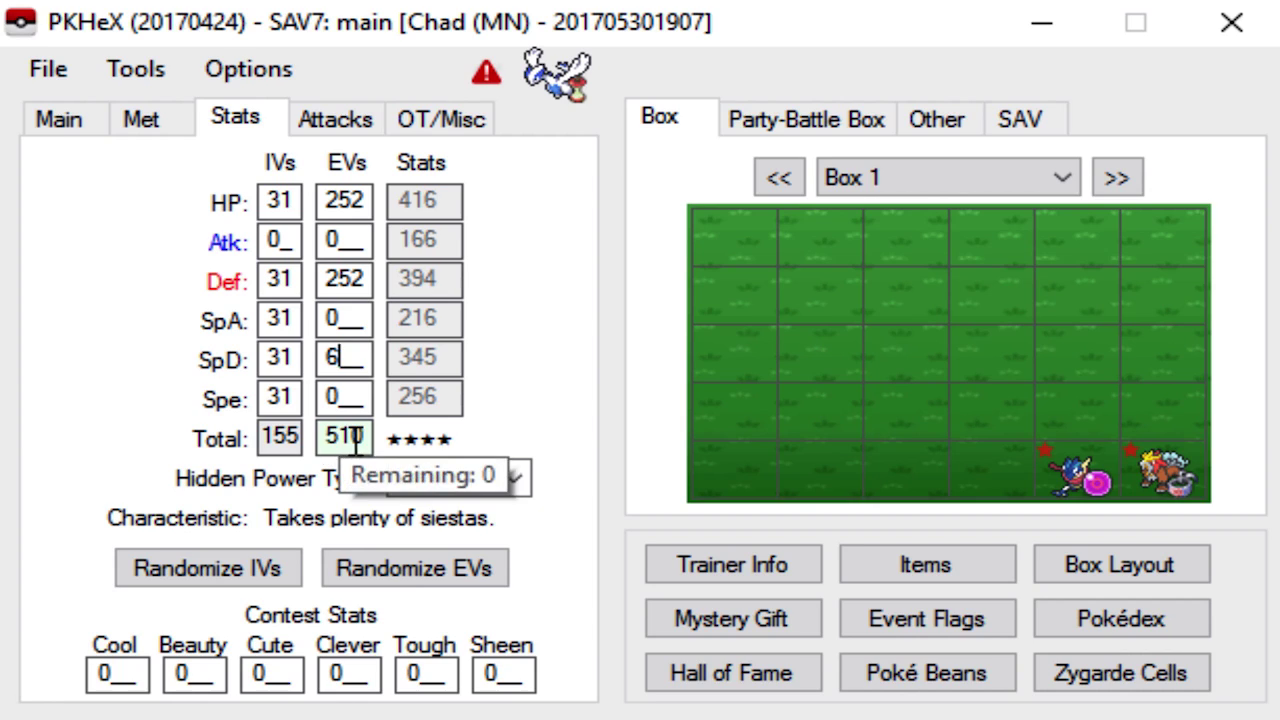
pyautogui.moveTo(369, 440)
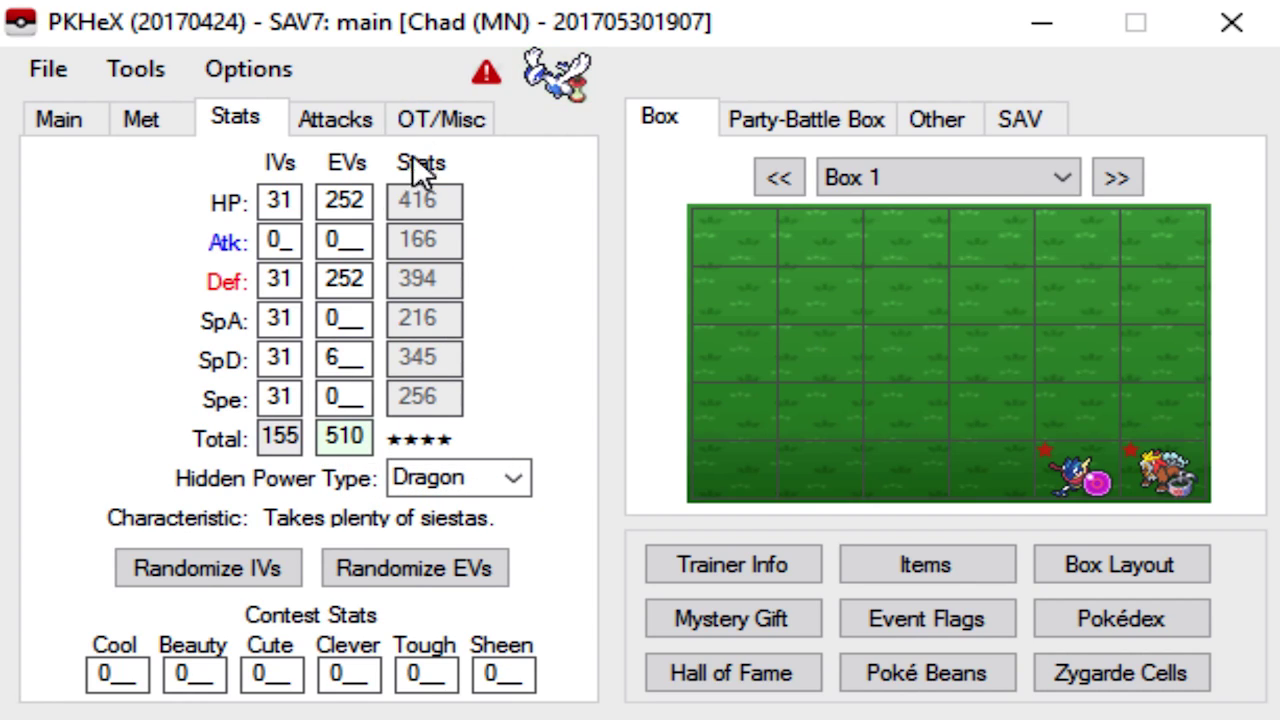
pyautogui.moveTo(351, 437)
# Review Lugia's Hidden Power type options, stats, current moves and main details
pyautogui.click(512, 479)
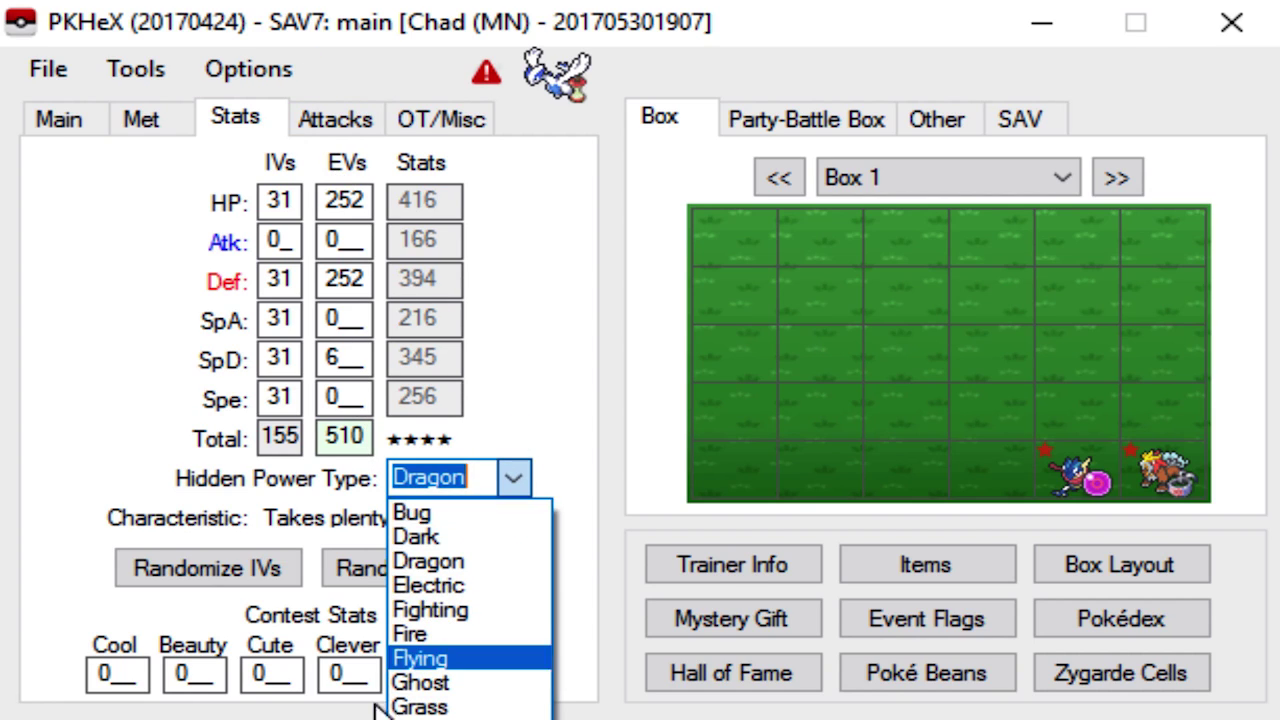
pyautogui.click(514, 477)
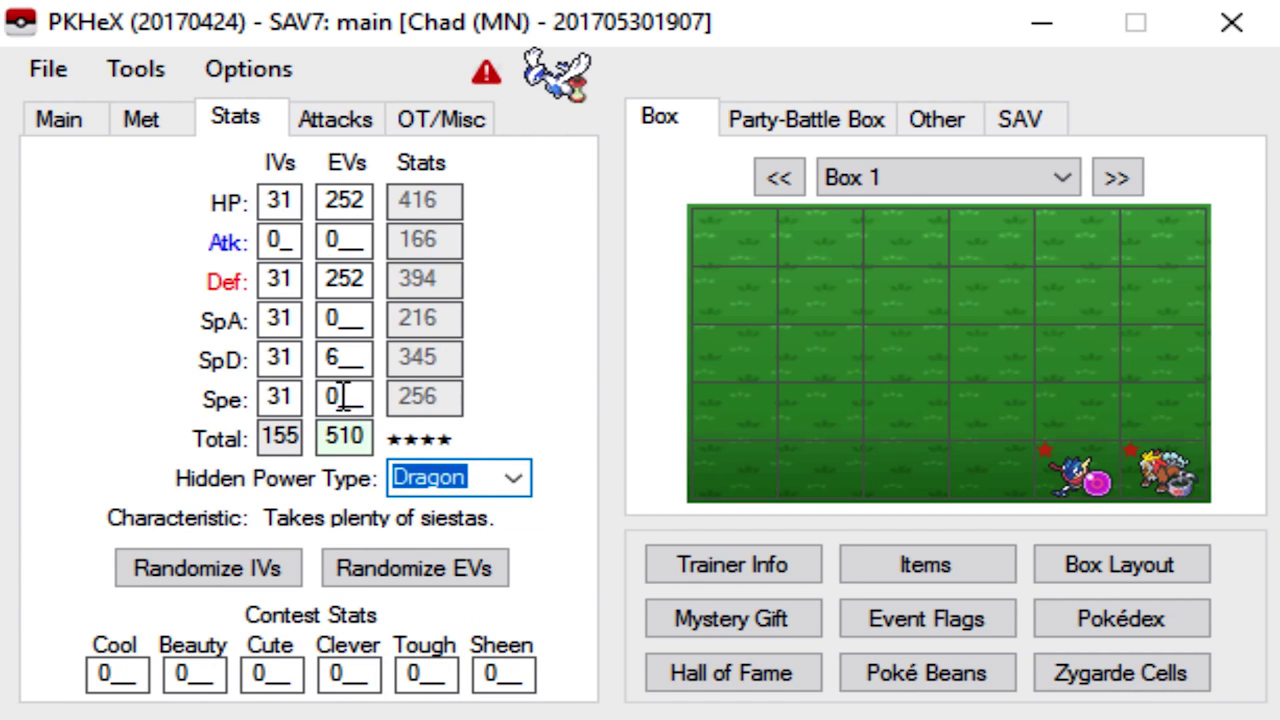
pyautogui.doubleClick(282, 397)
pyautogui.write('31')
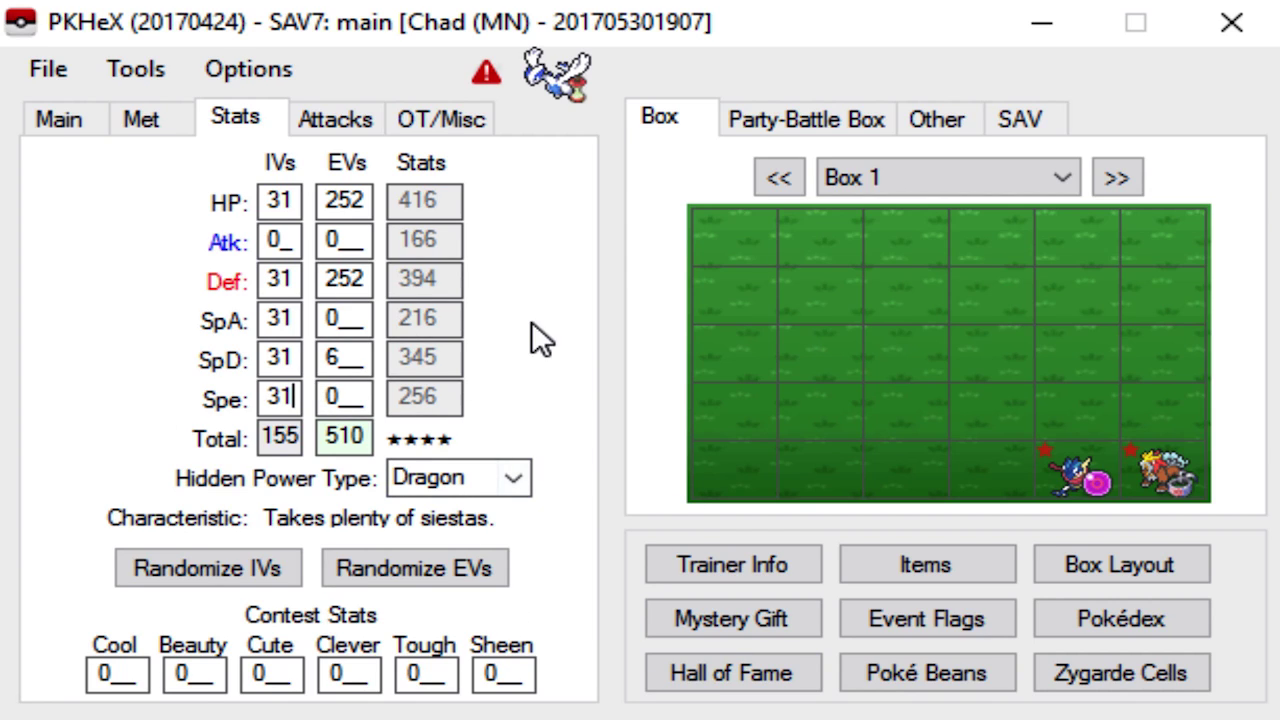
pyautogui.click(330, 119)
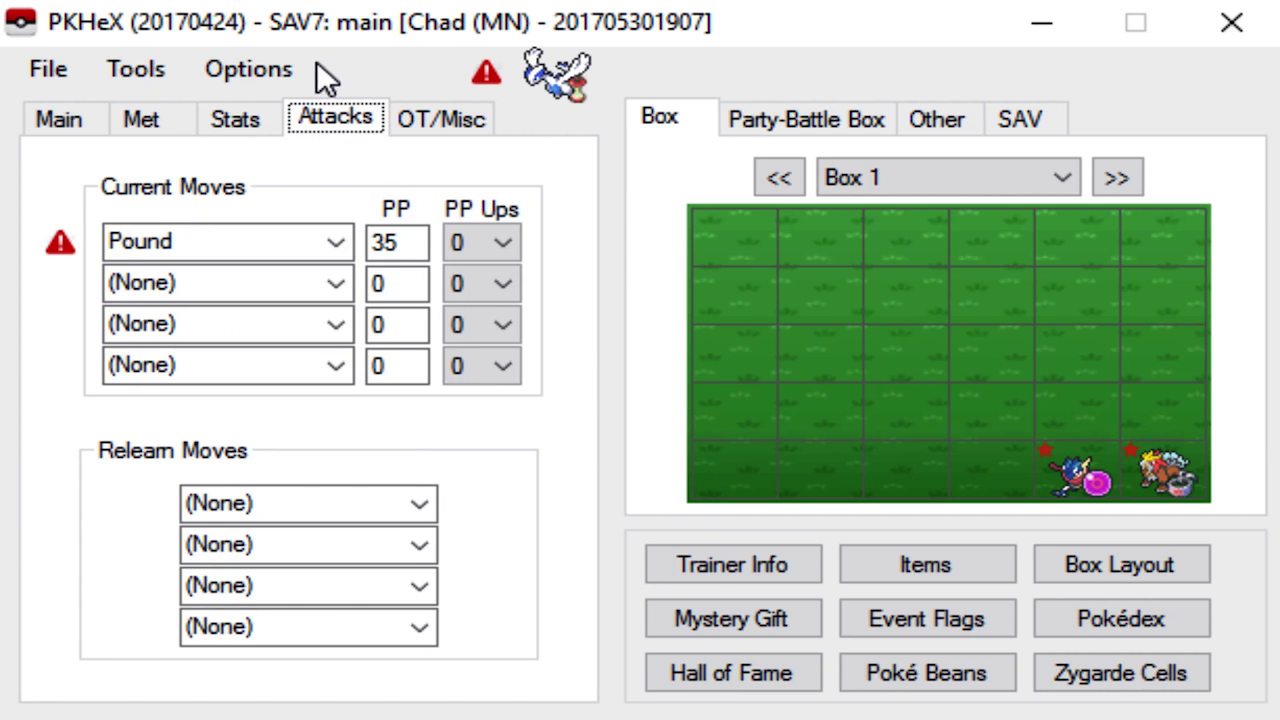
pyautogui.click(266, 123)
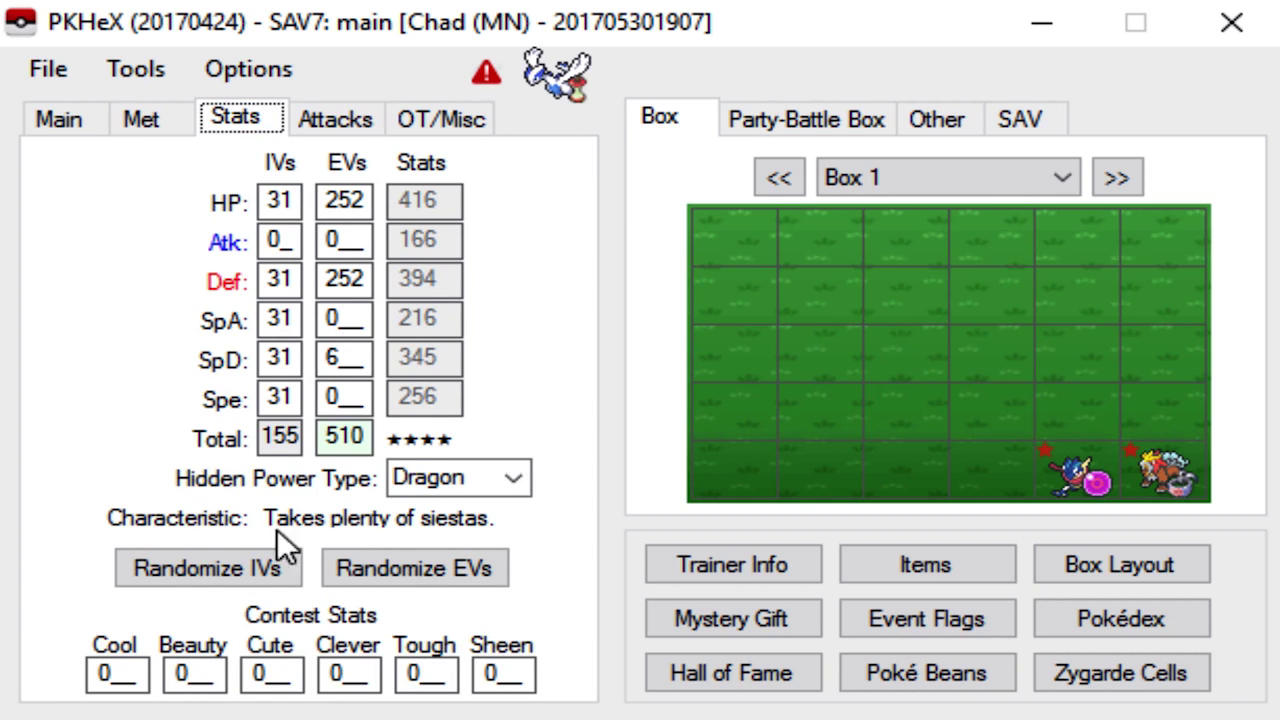
pyautogui.click(50, 122)
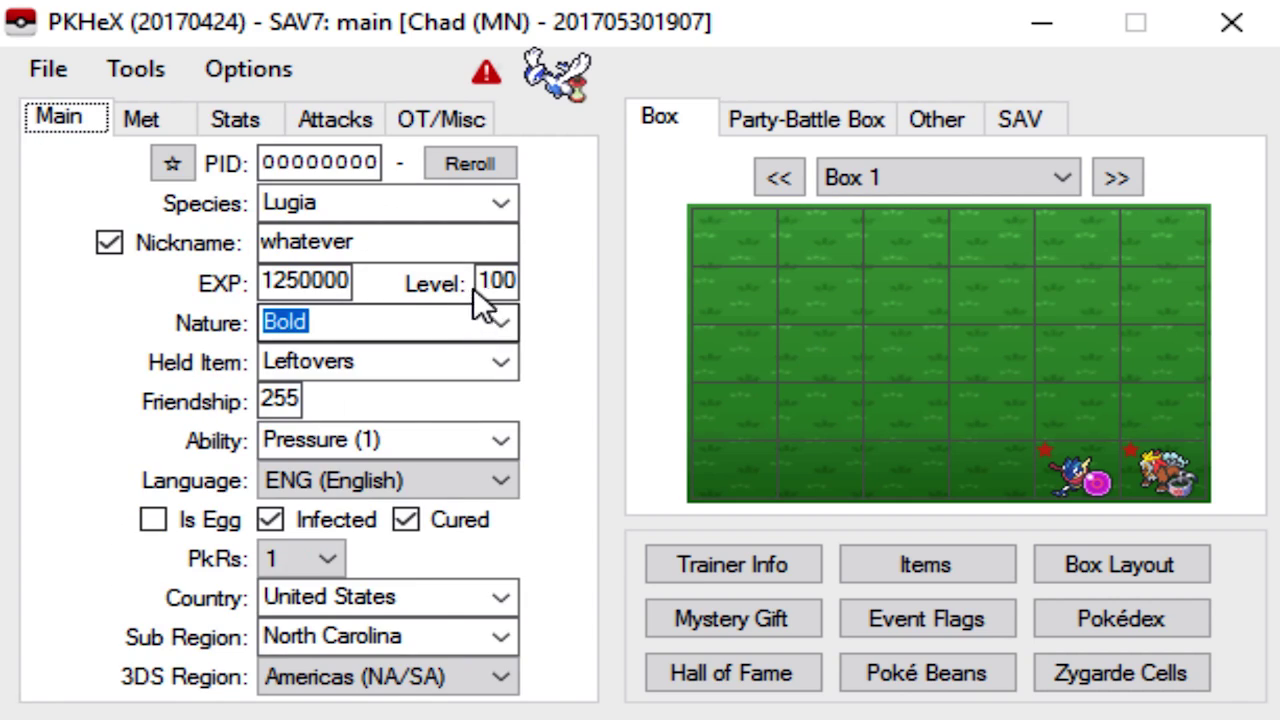
pyautogui.click(235, 122)
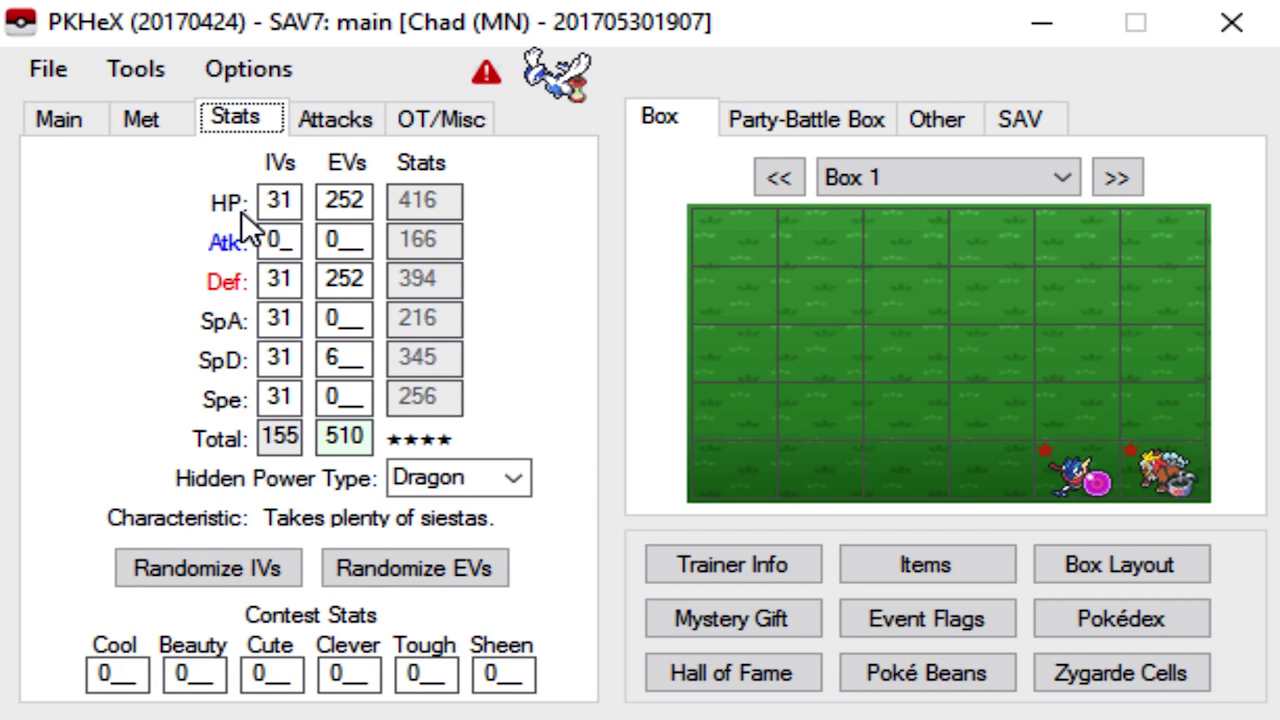
# Set Lugia's first current move to Hydro Pump
pyautogui.click(330, 119)
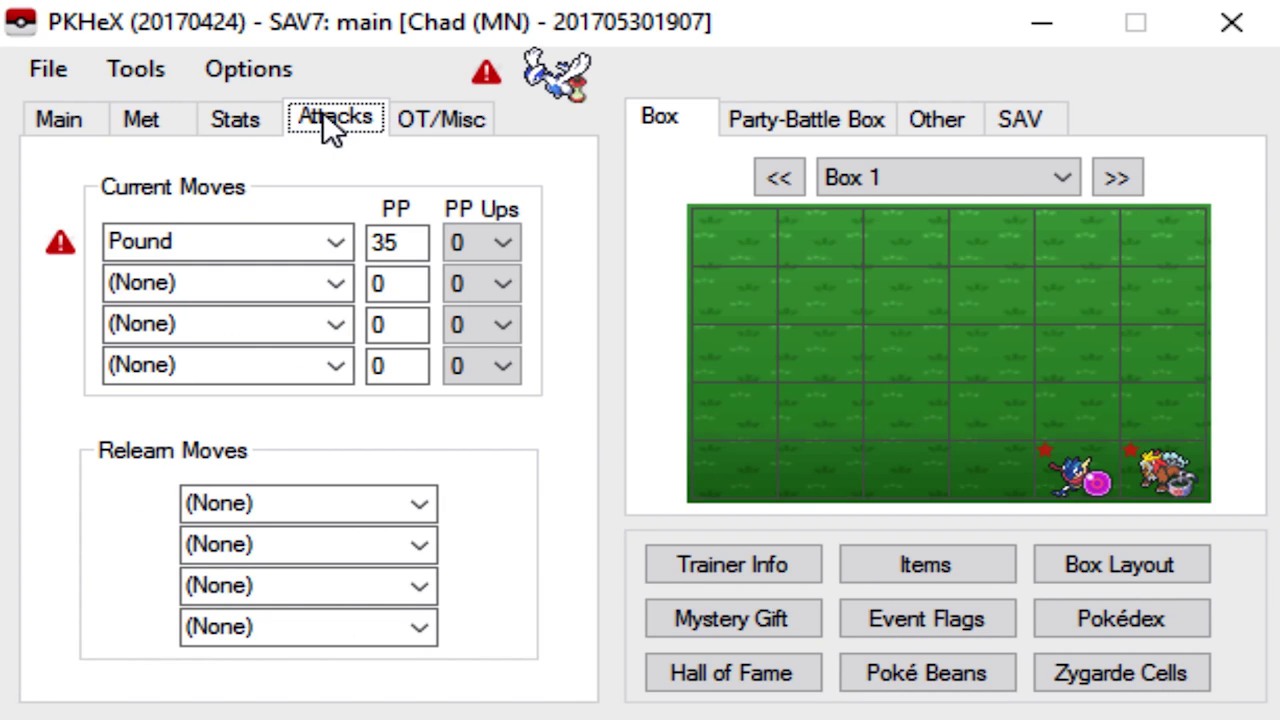
pyautogui.click(163, 242)
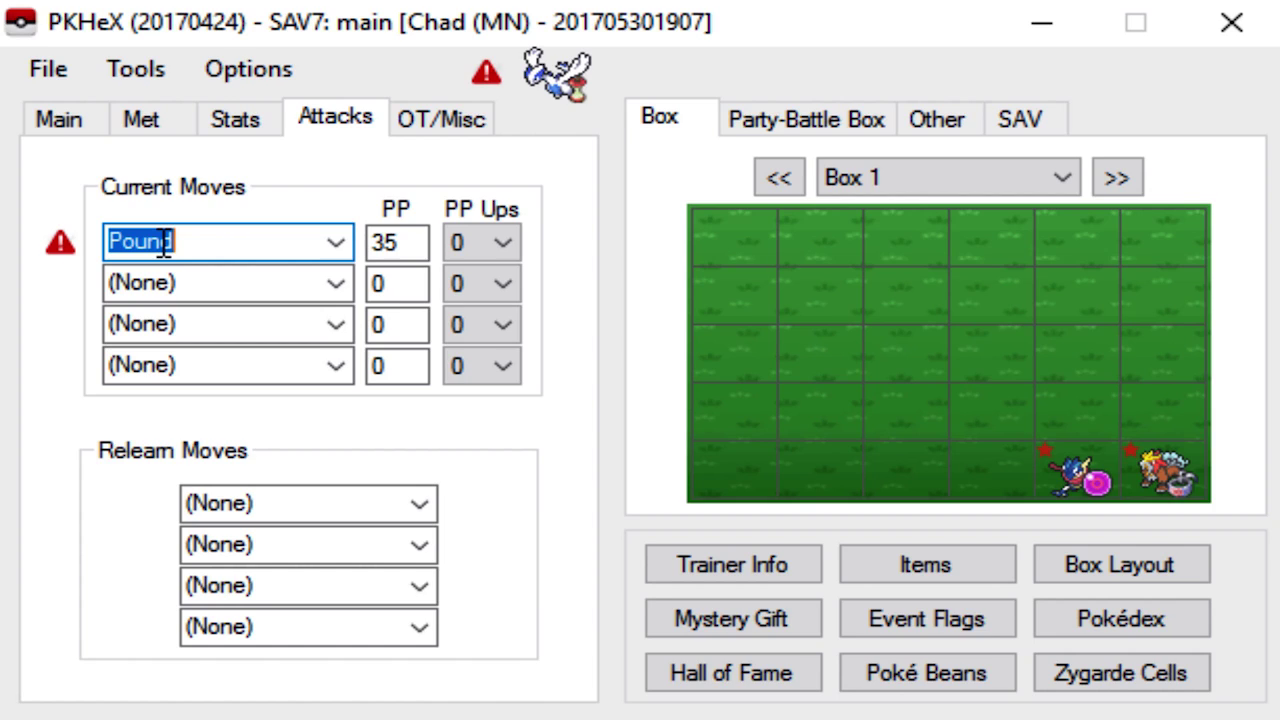
pyautogui.write('hyro')
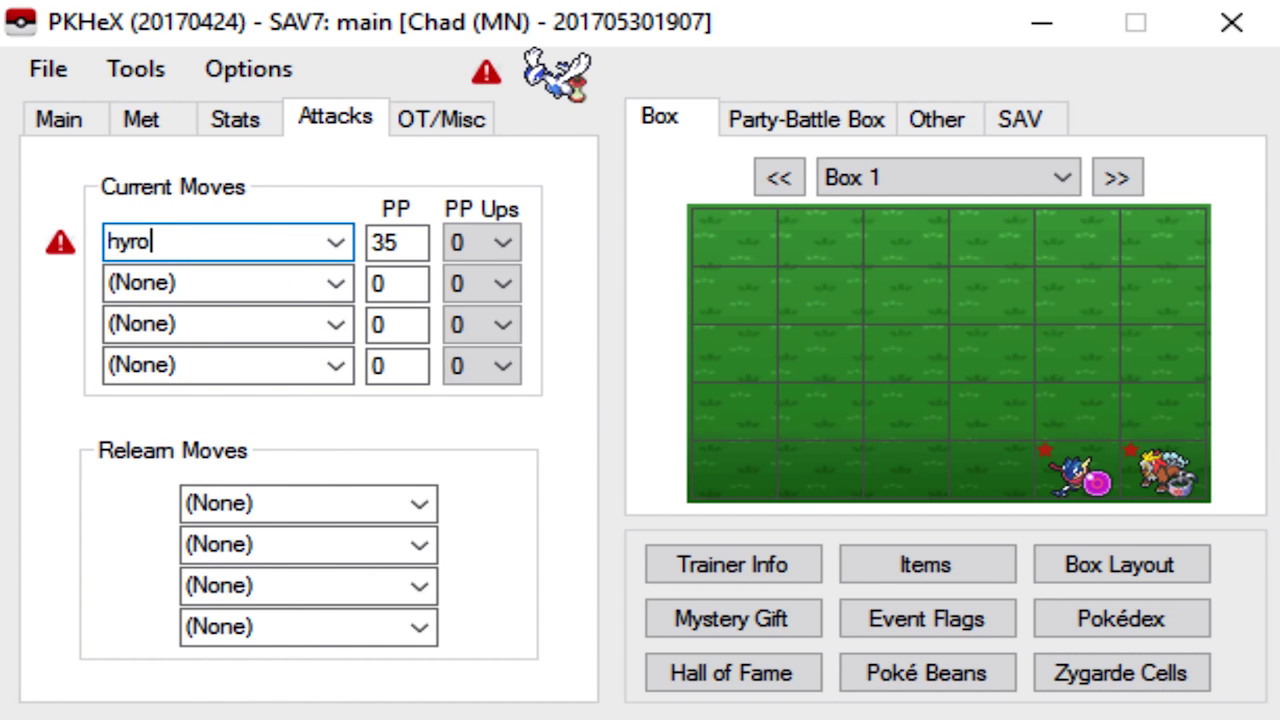
pyautogui.write(' pump')
pyautogui.press('Tab')
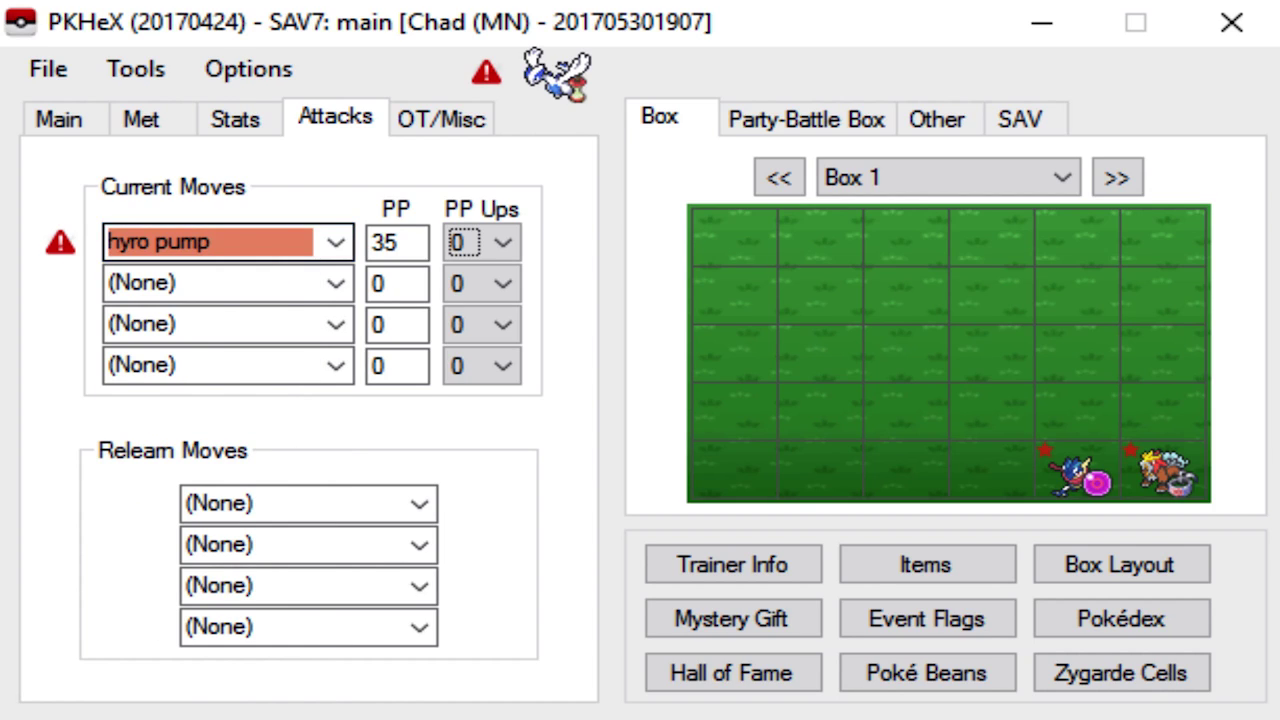
pyautogui.click(152, 244)
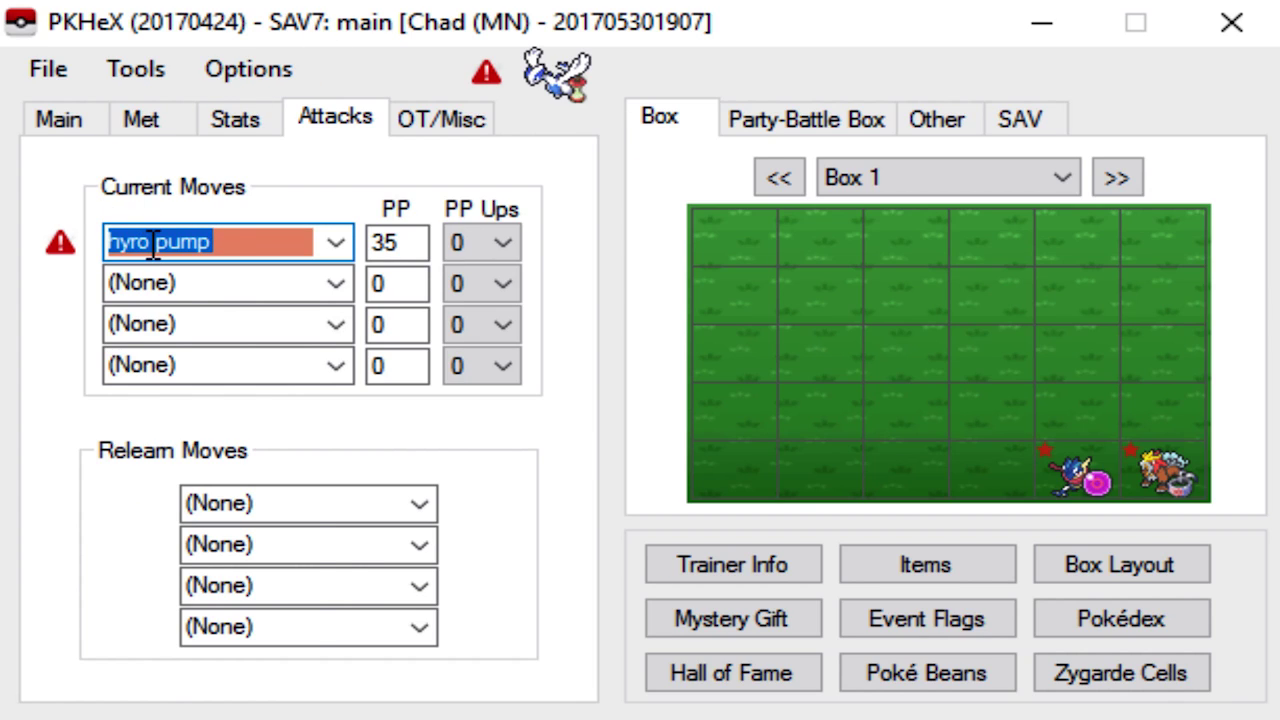
pyautogui.write('hydro pu')
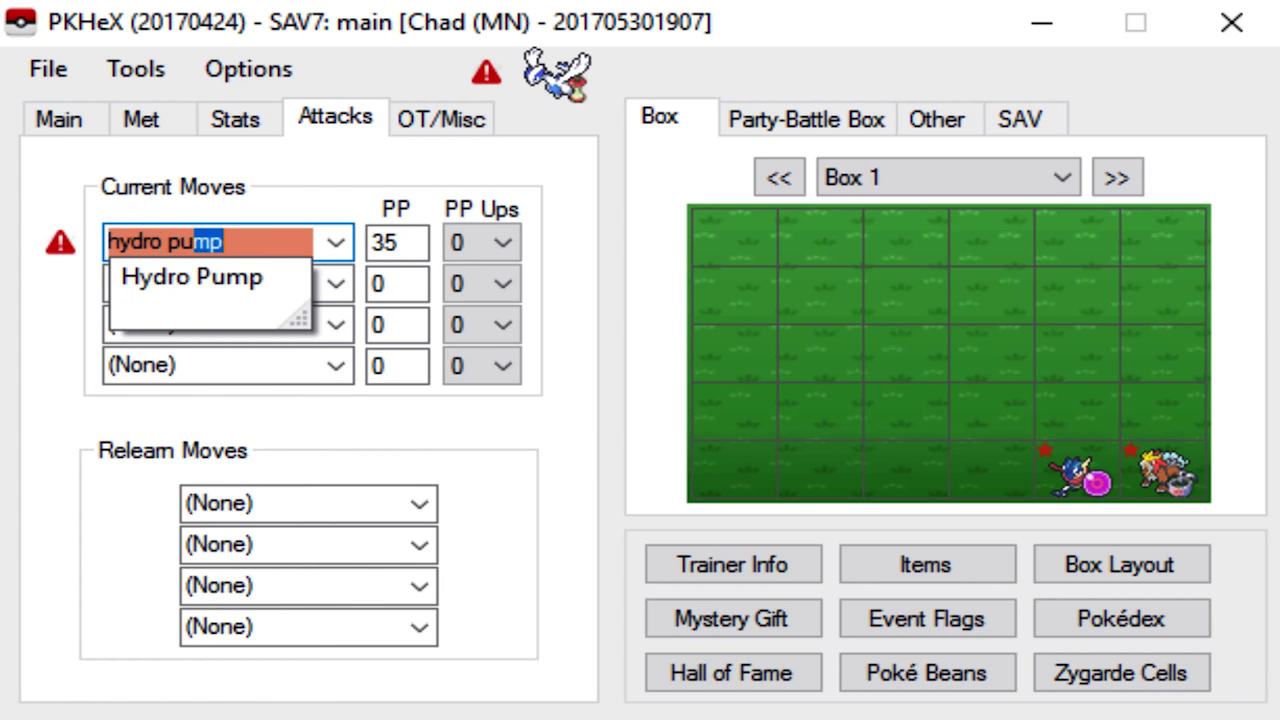
pyautogui.press('Tab')
# Fill the remaining current move slots with Aeroblast, Fly and Surf, and give all four moves 3 PP Ups
pyautogui.press('Tab')
pyautogui.write('aero')
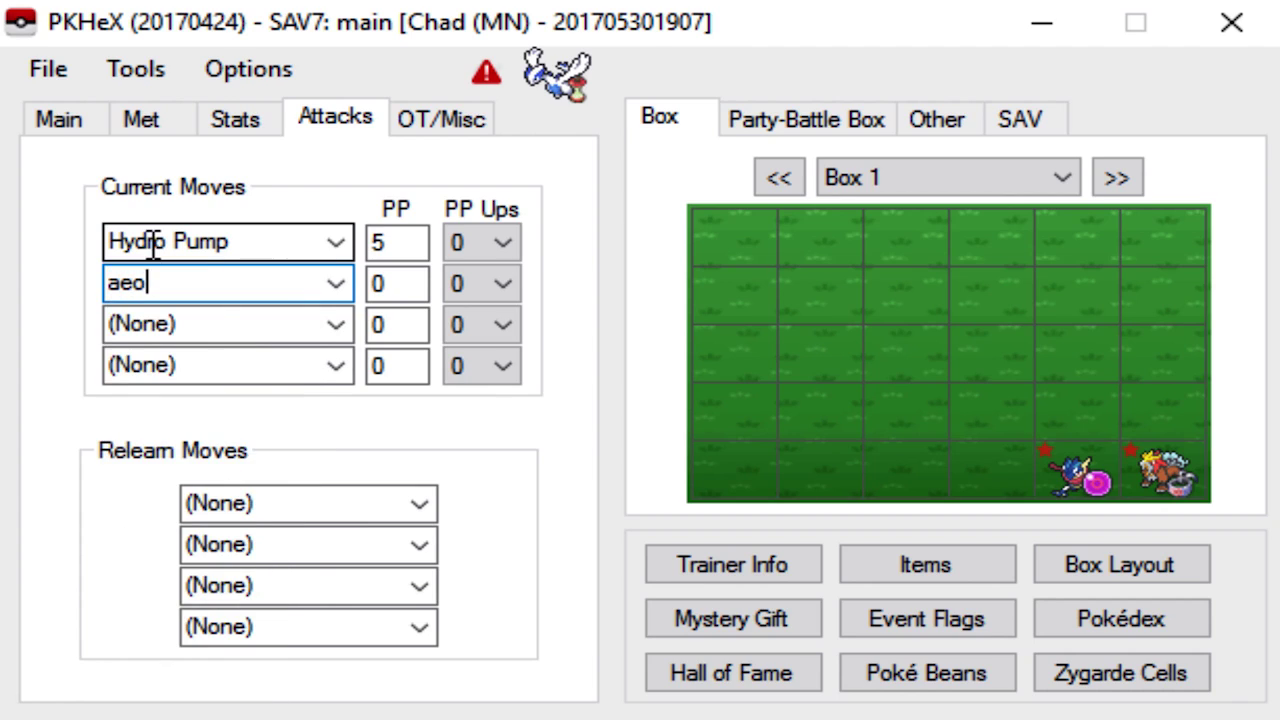
pyautogui.write('blast')
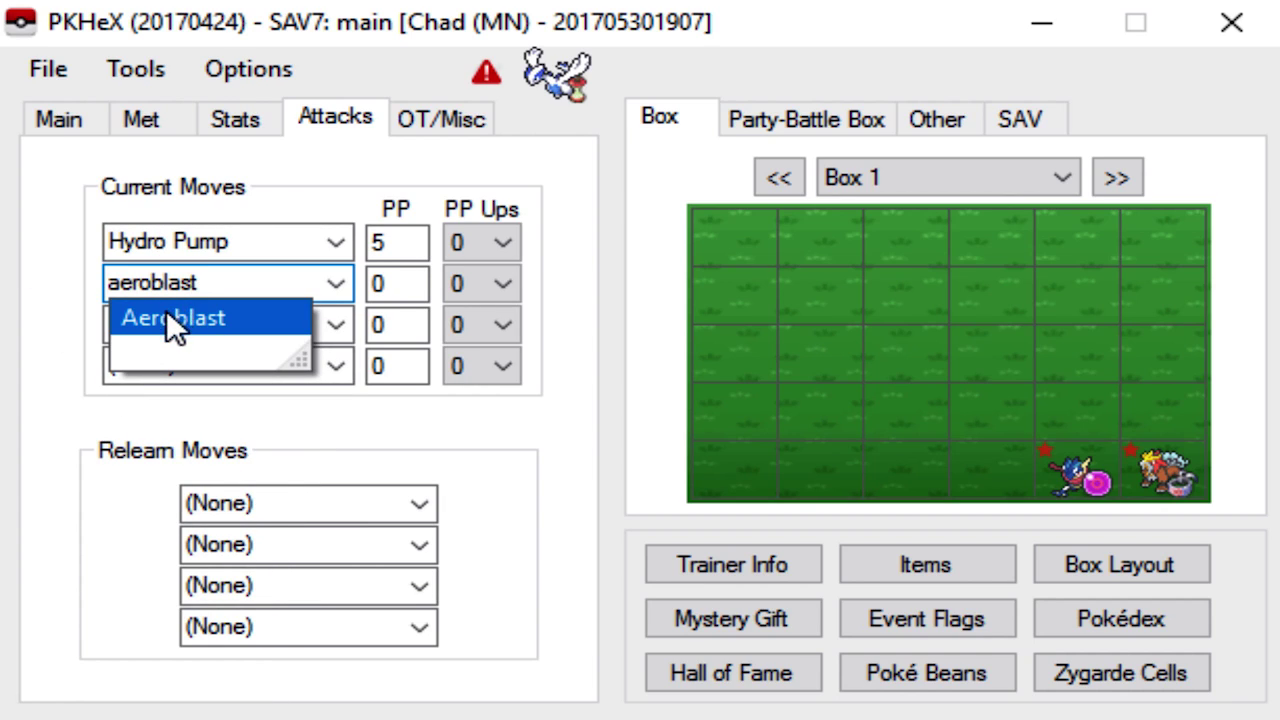
pyautogui.press('Tab')
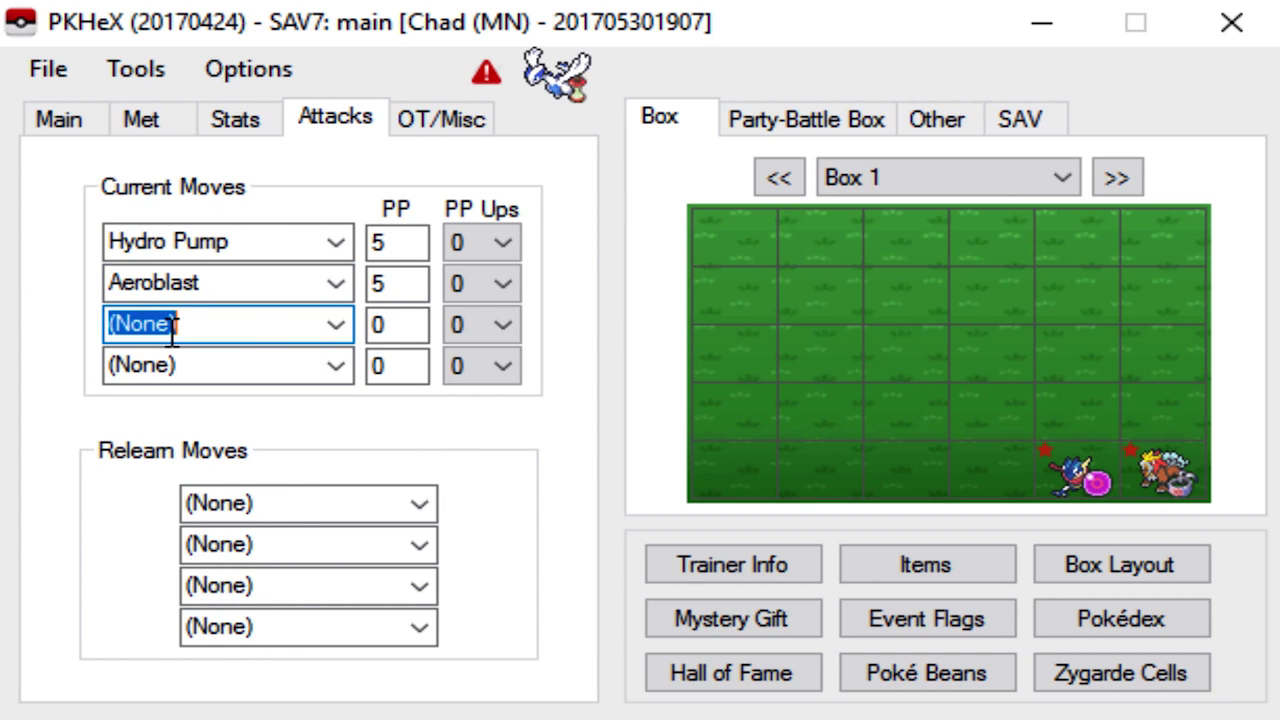
pyautogui.write('fly')
pyautogui.press('Tab')
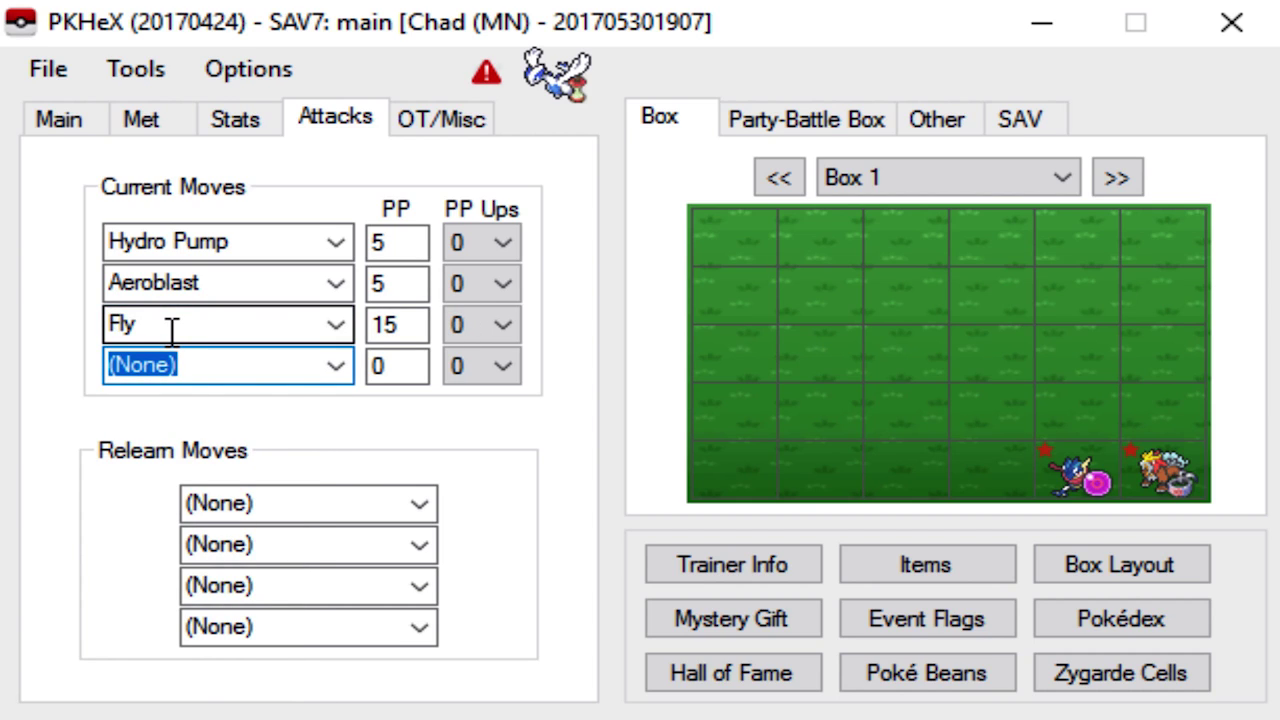
pyautogui.write('surf')
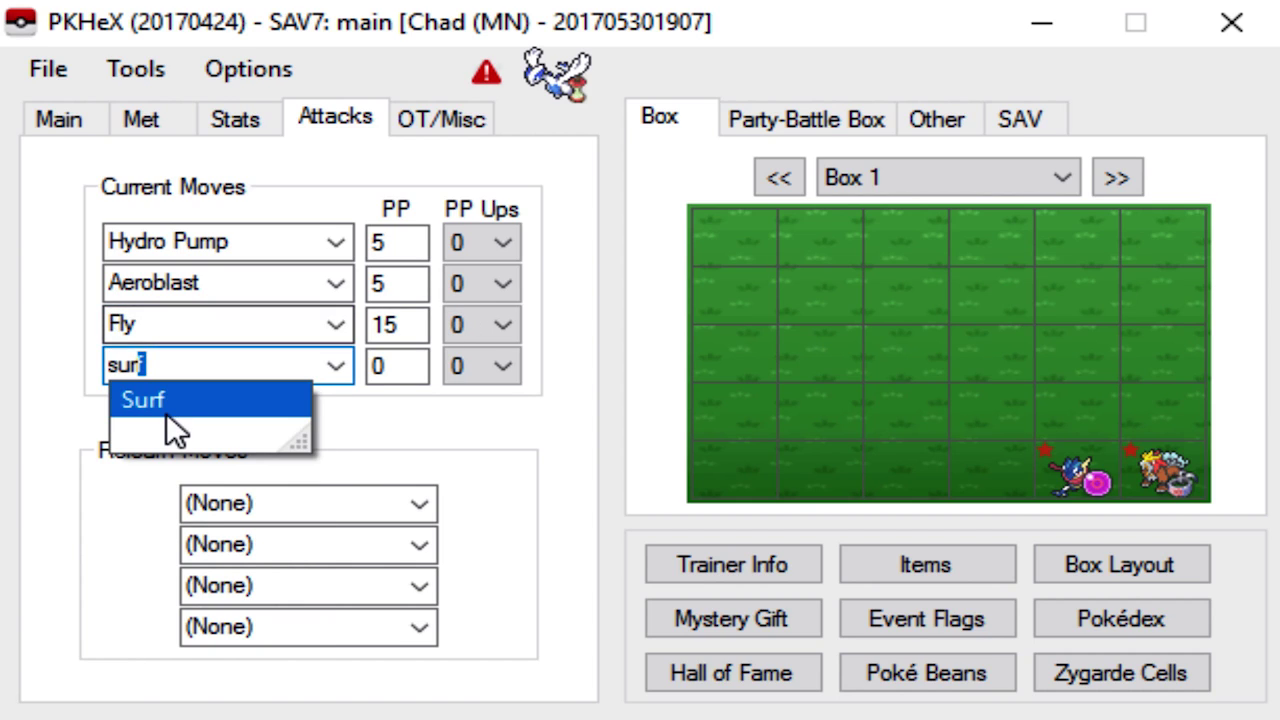
pyautogui.click(163, 405)
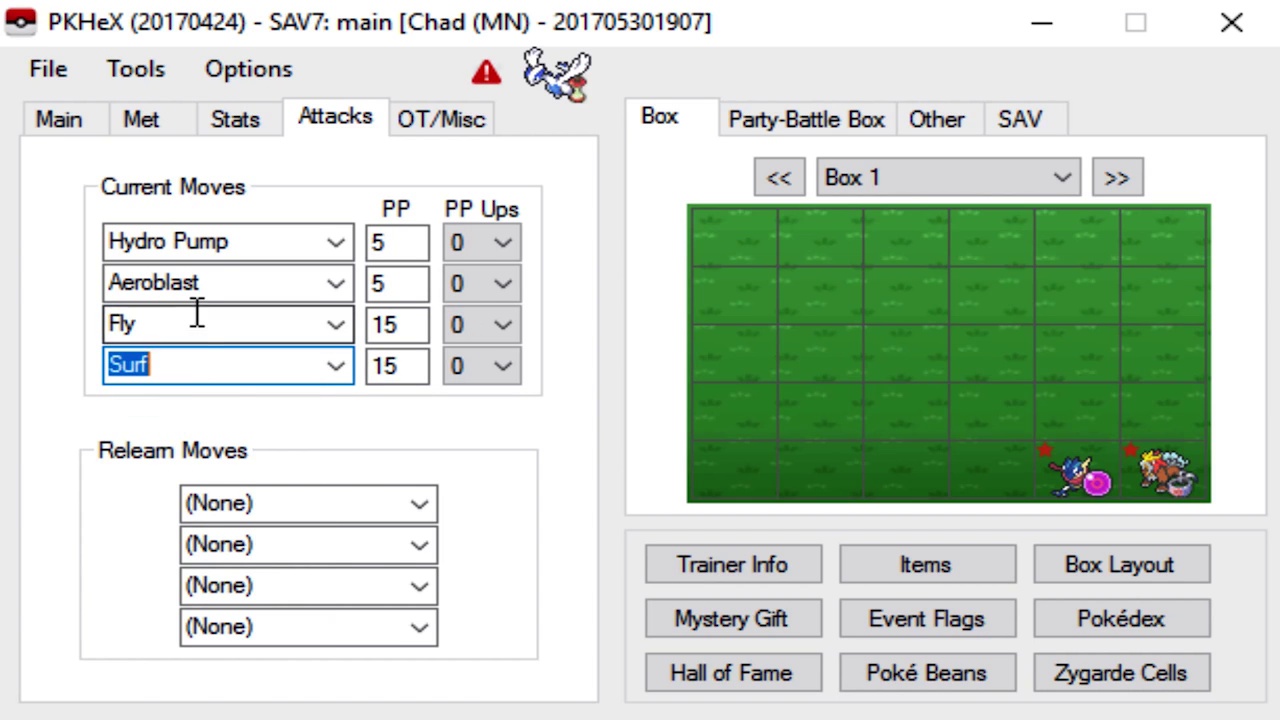
pyautogui.click(488, 209)
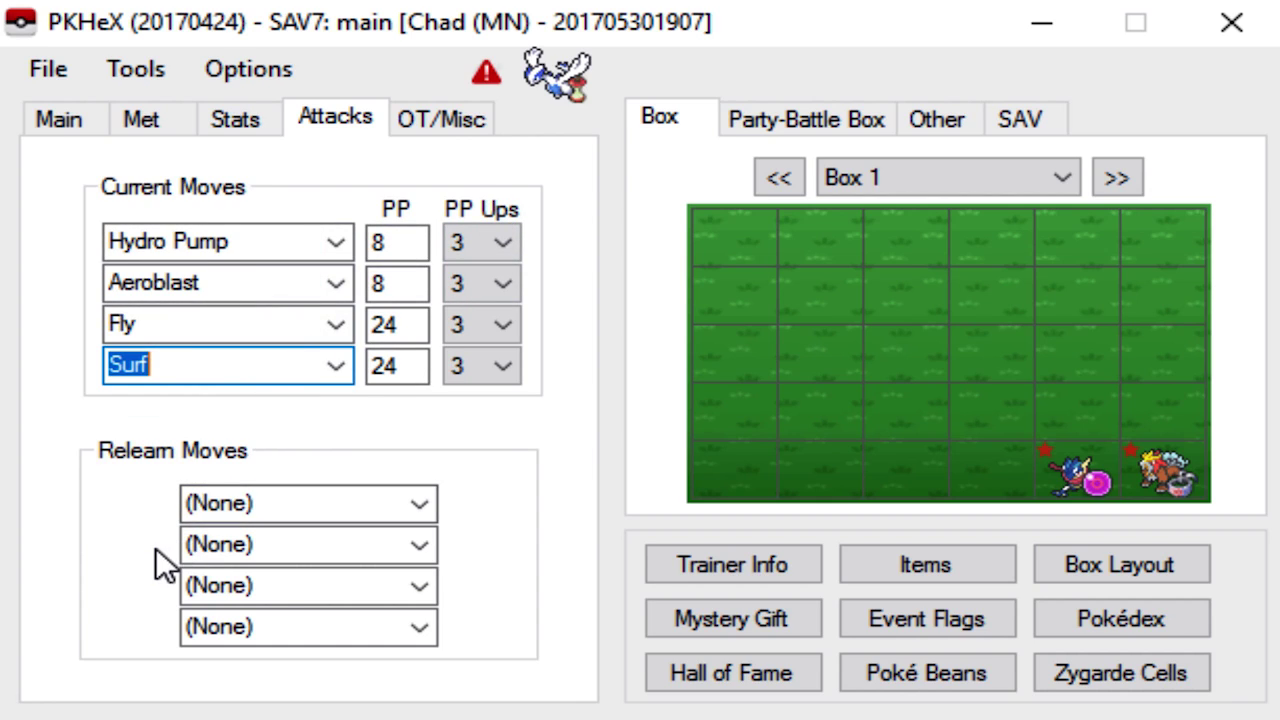
# Replace the original trainer's name in Lugia's trainer information with the chosen trainer name
pyautogui.click(428, 128)
pyautogui.moveTo(285, 202)
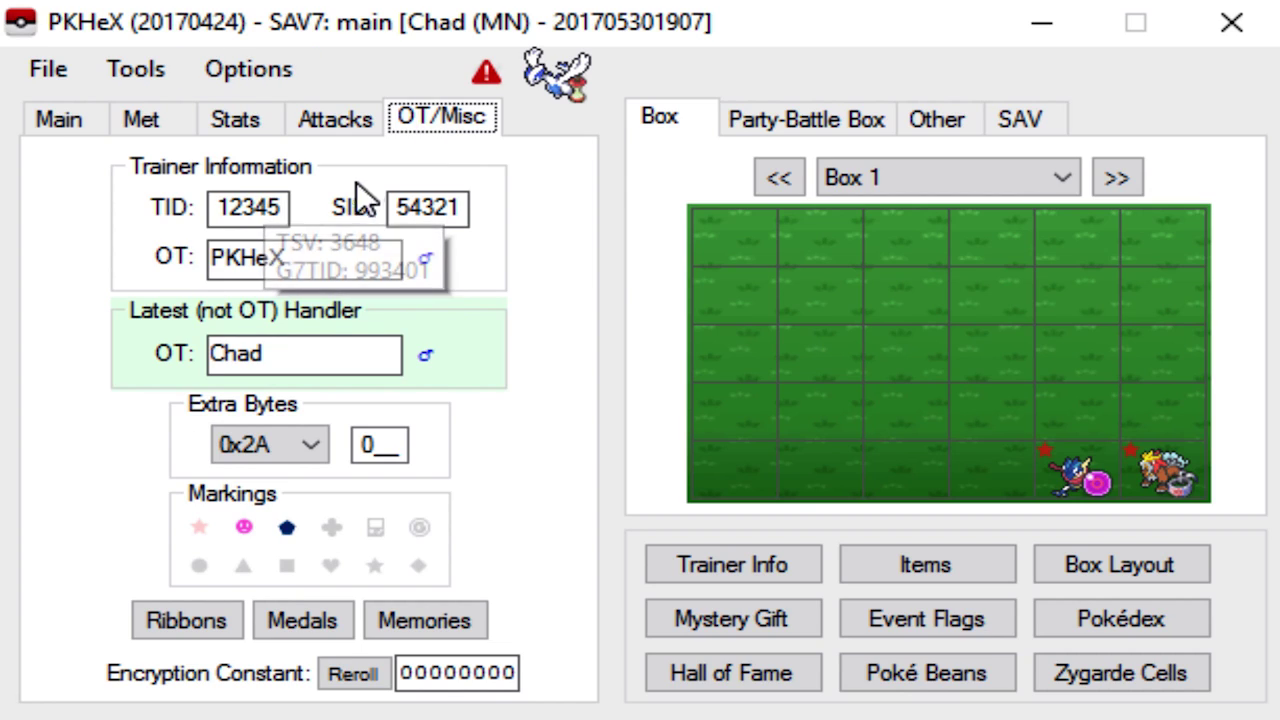
pyautogui.click(453, 207)
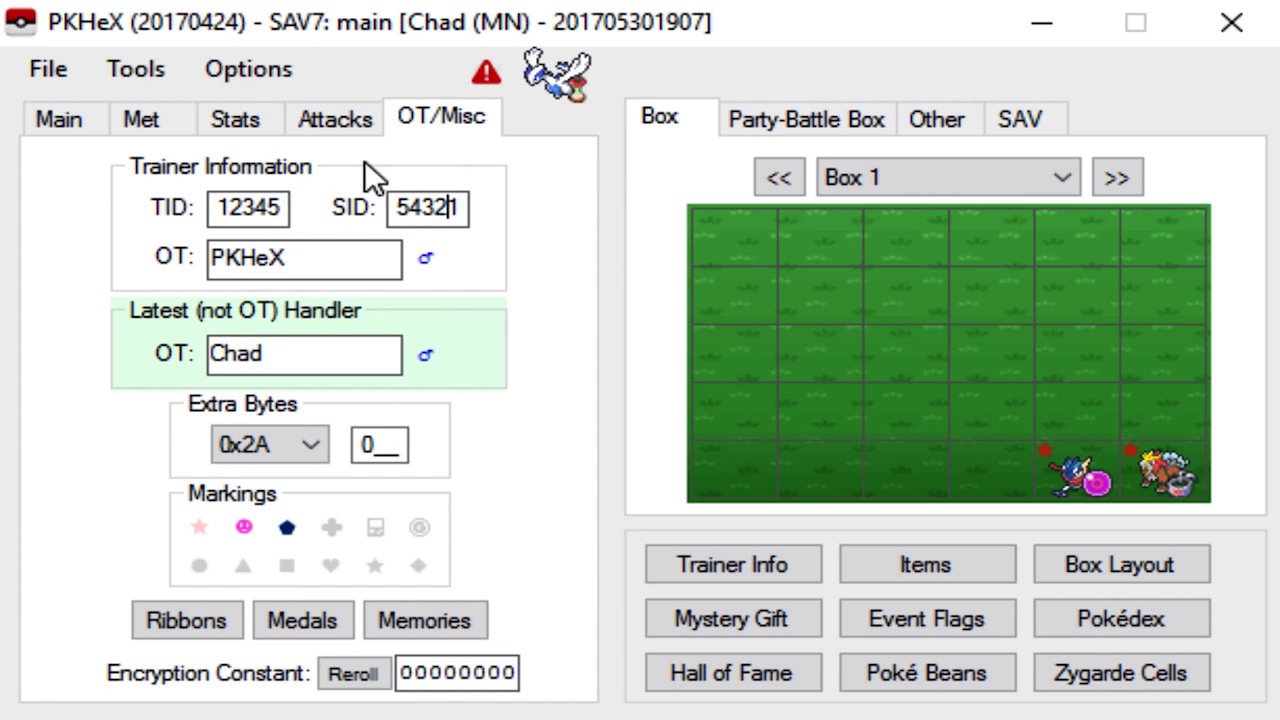
pyautogui.doubleClick(311, 273)
pyautogui.write('Ch')
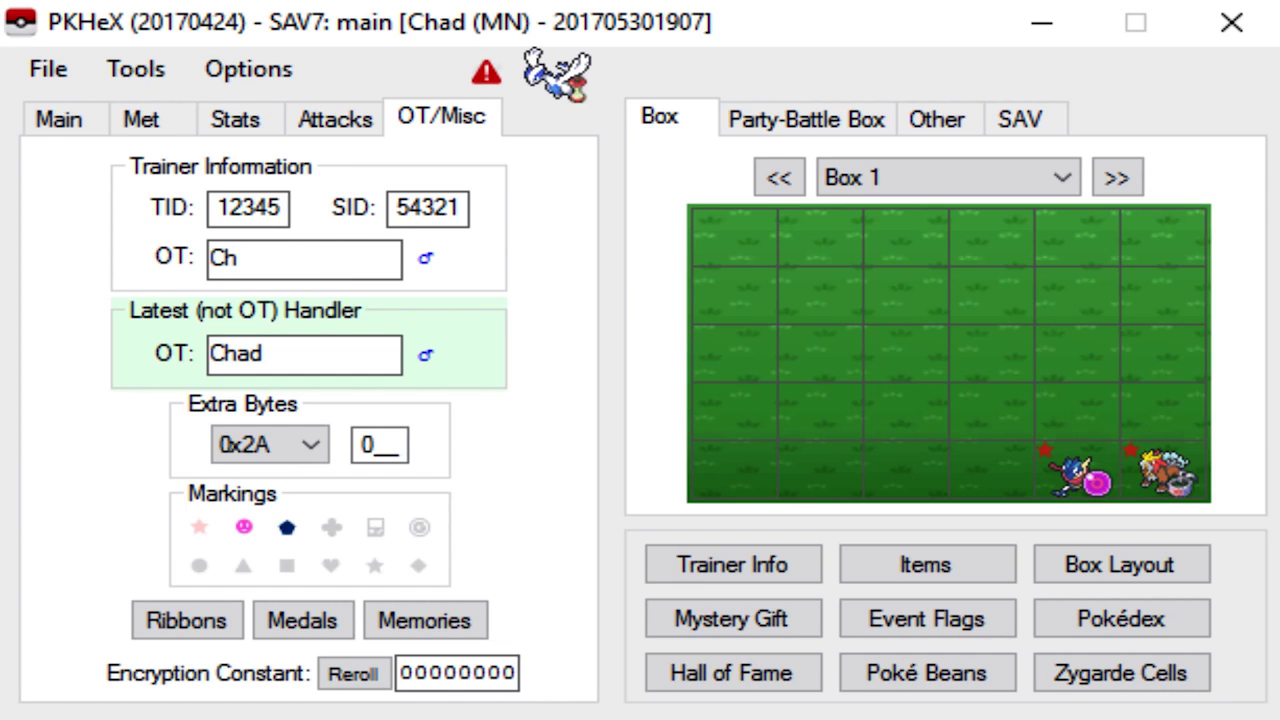
pyautogui.press('BackSpace')
pyautogui.press('BackSpace')
pyautogui.write('John')
pyautogui.click(334, 350)
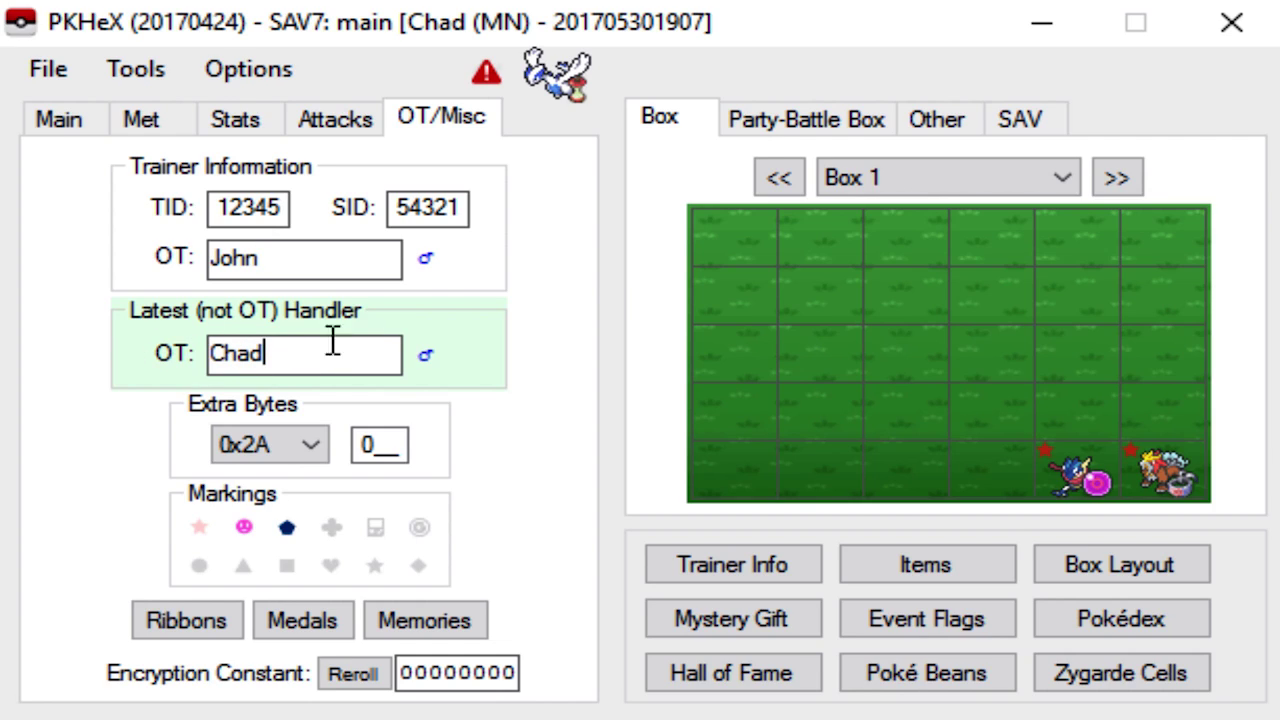
# Reroll Lugia's encryption constant and its PID
pyautogui.click(342, 676)
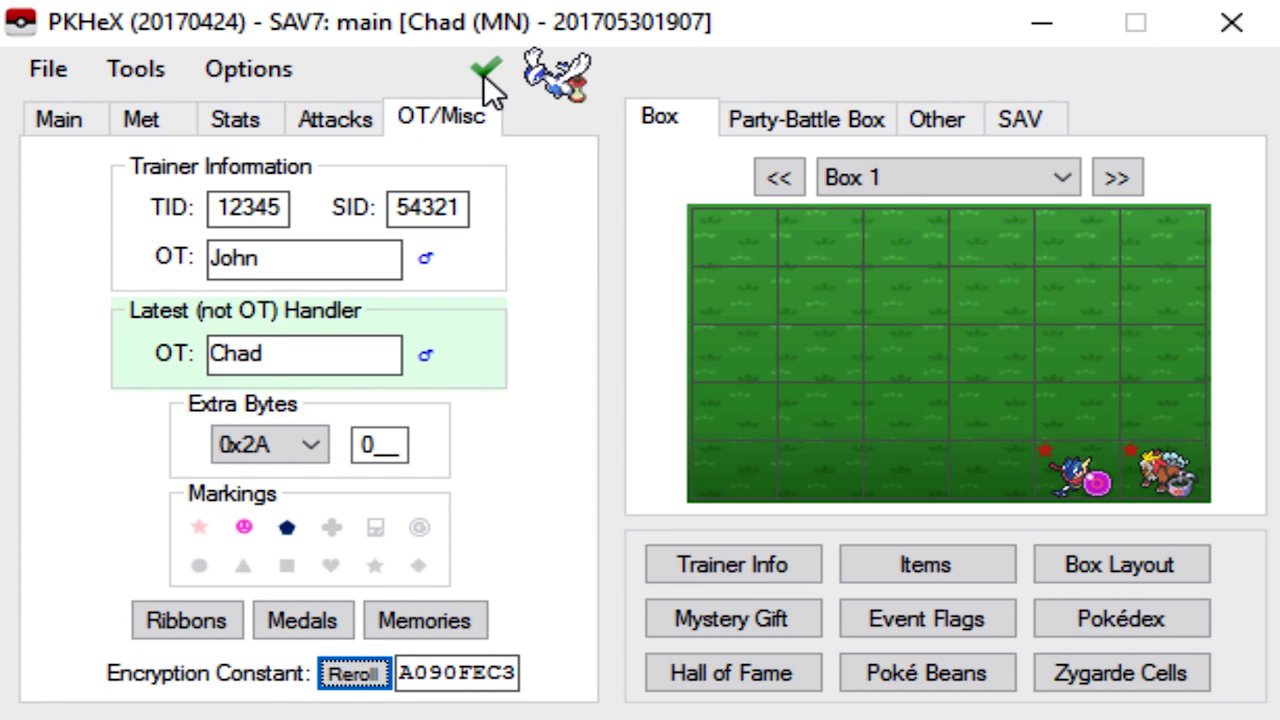
pyautogui.click(80, 114)
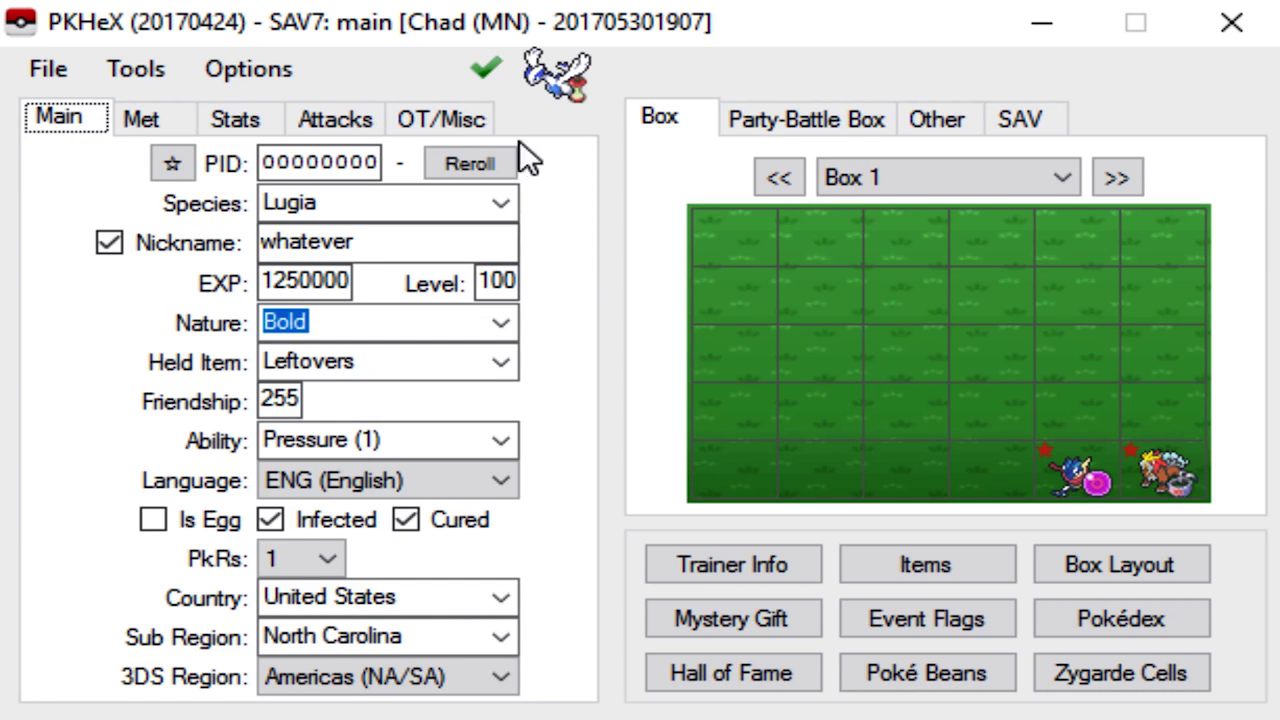
pyautogui.click(483, 173)
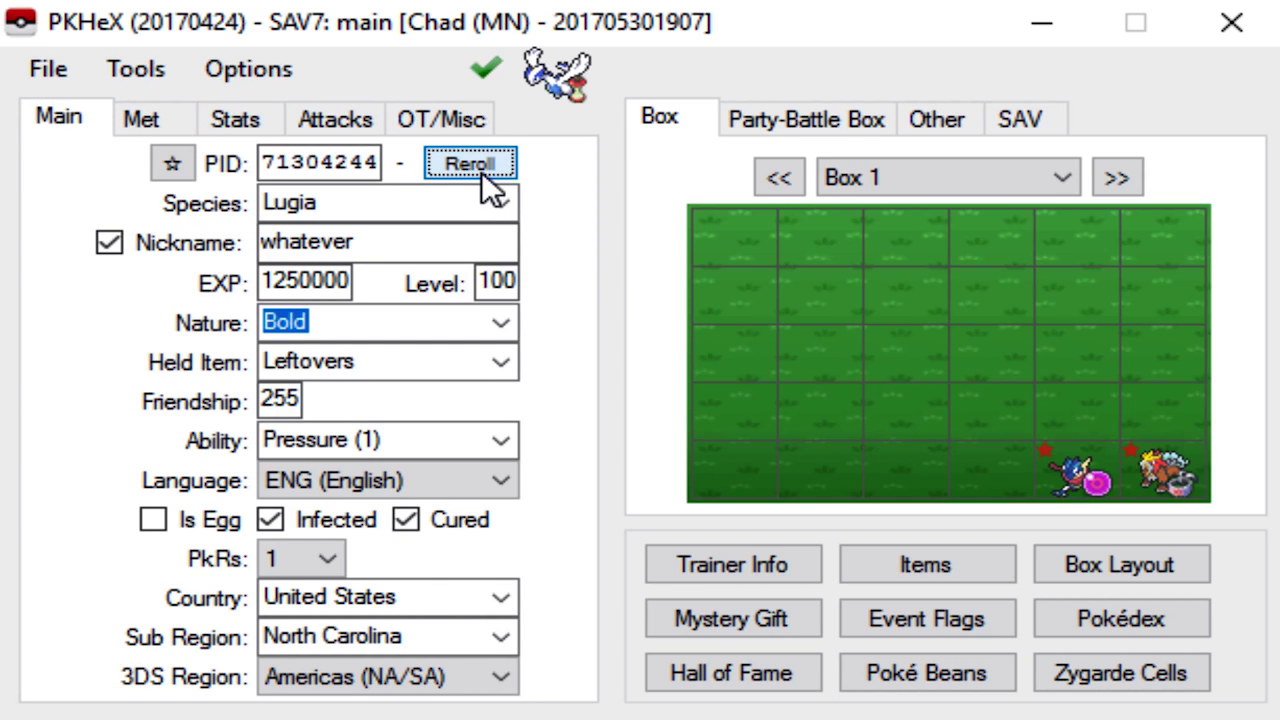
# Make Lugia shiny and run the legality check on it
pyautogui.click(170, 163)
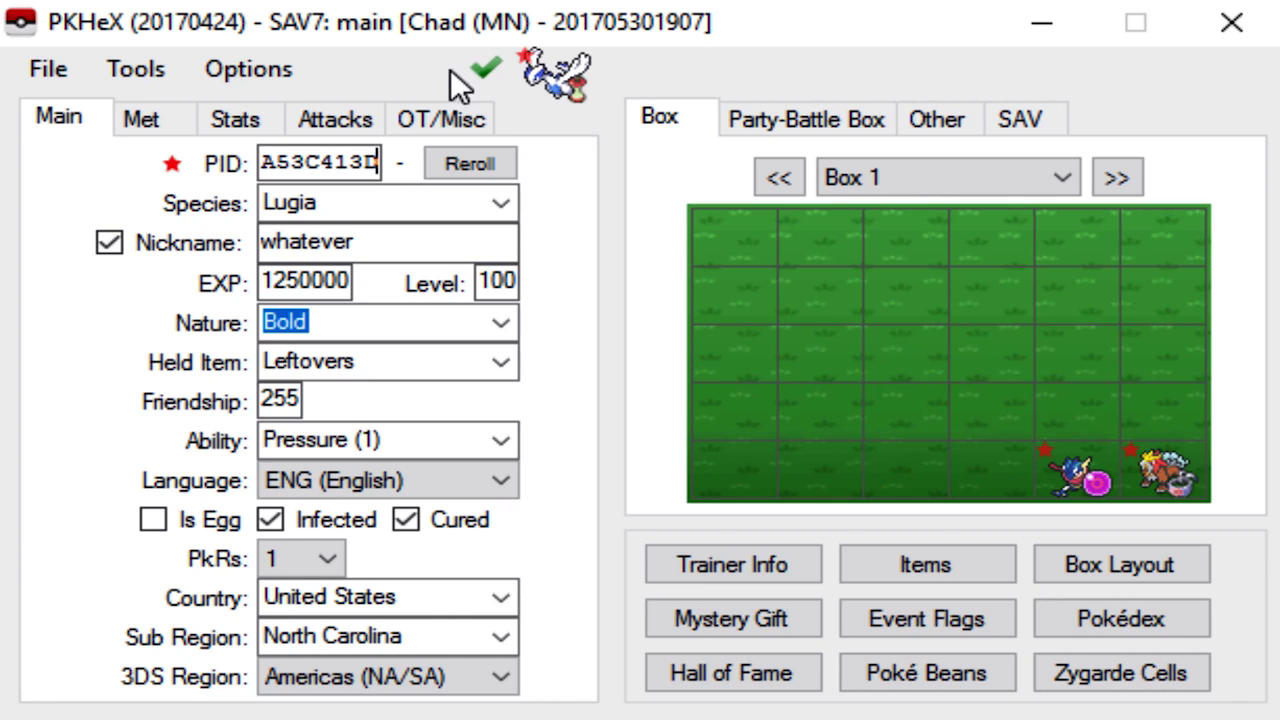
pyautogui.click(492, 64)
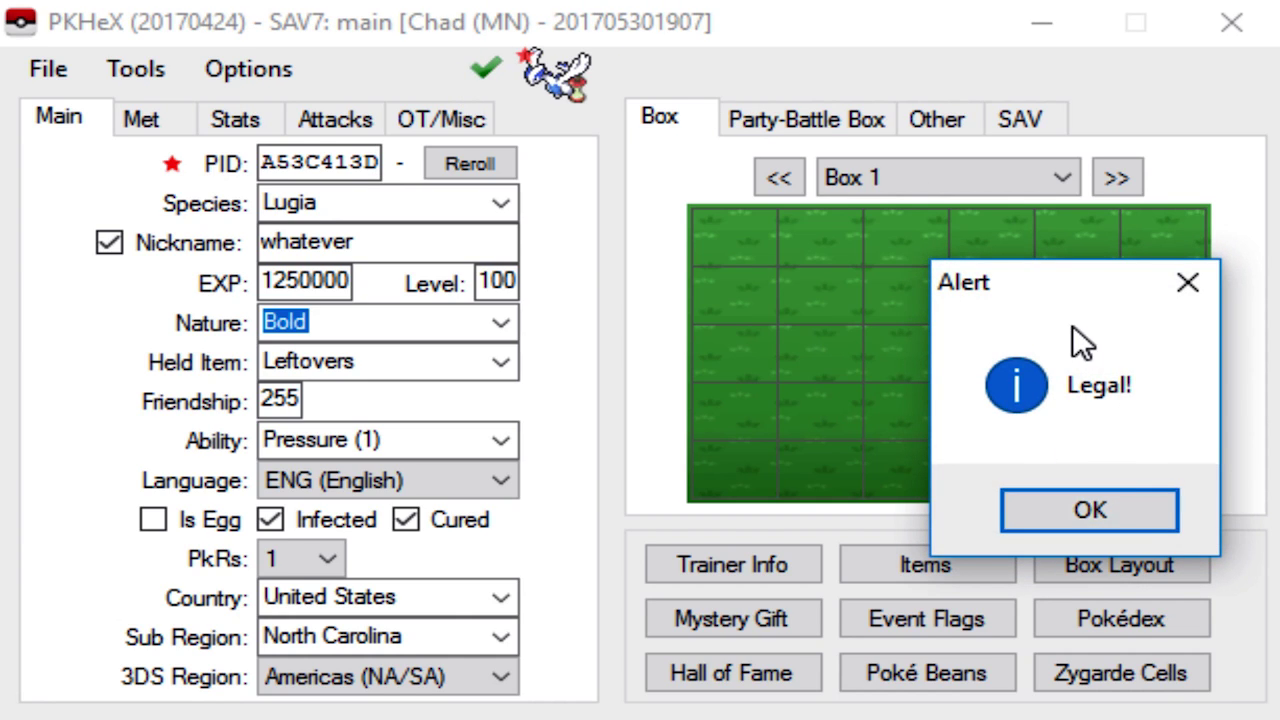
pyautogui.moveTo(1063, 282); pyautogui.dragTo(542, 209)
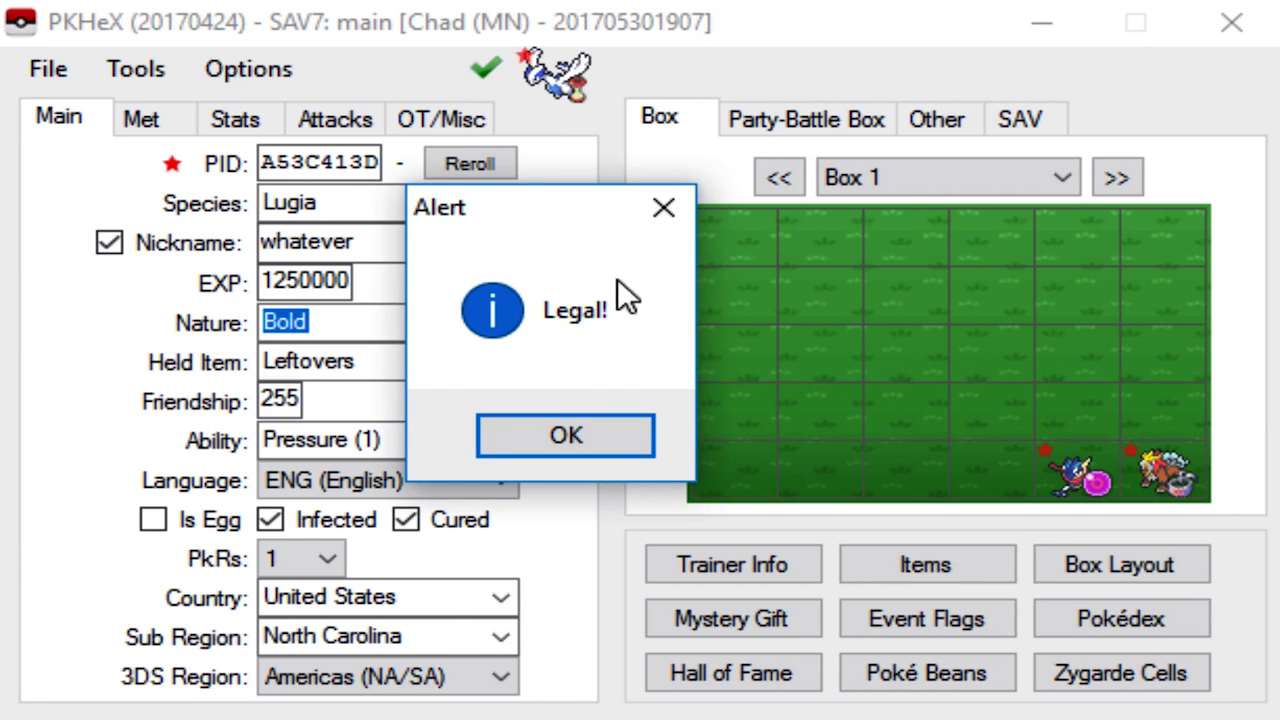
pyautogui.click(575, 424)
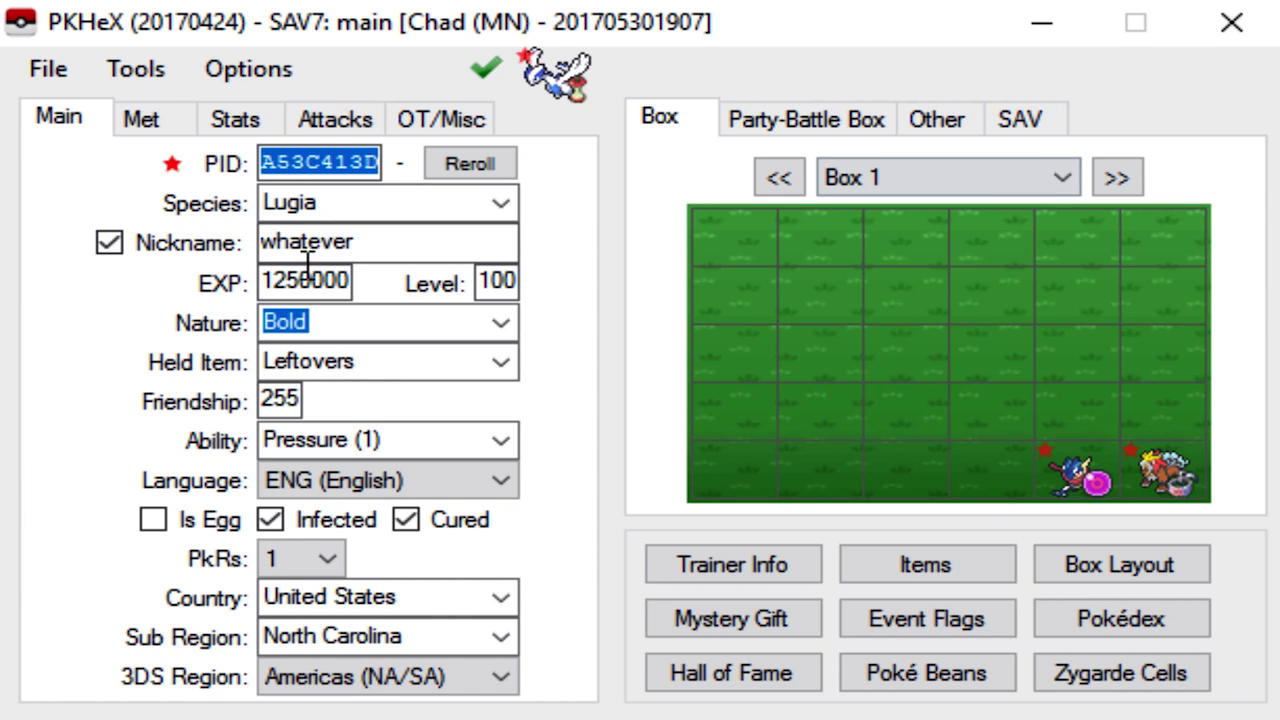
# Review Lugia's met data and moves, and set it into the empty Box 1 slot beside the existing Pokémon in the last row
pyautogui.click(166, 122)
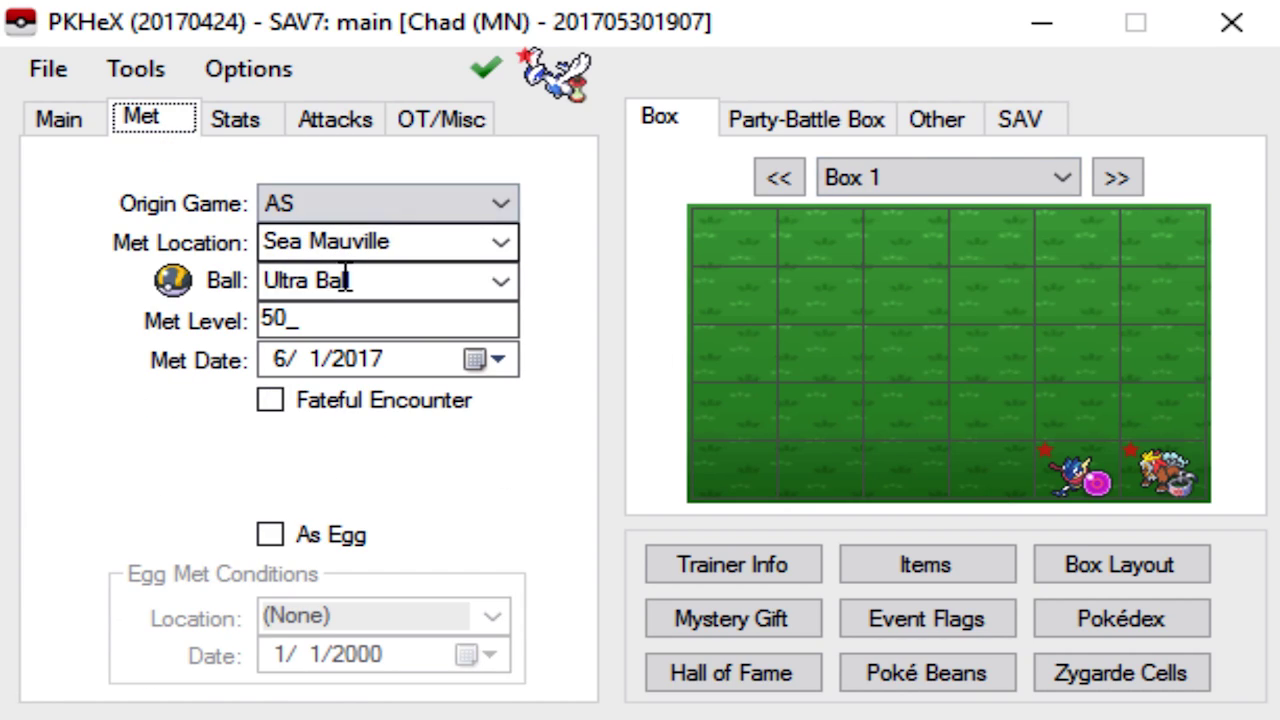
pyautogui.click(340, 115)
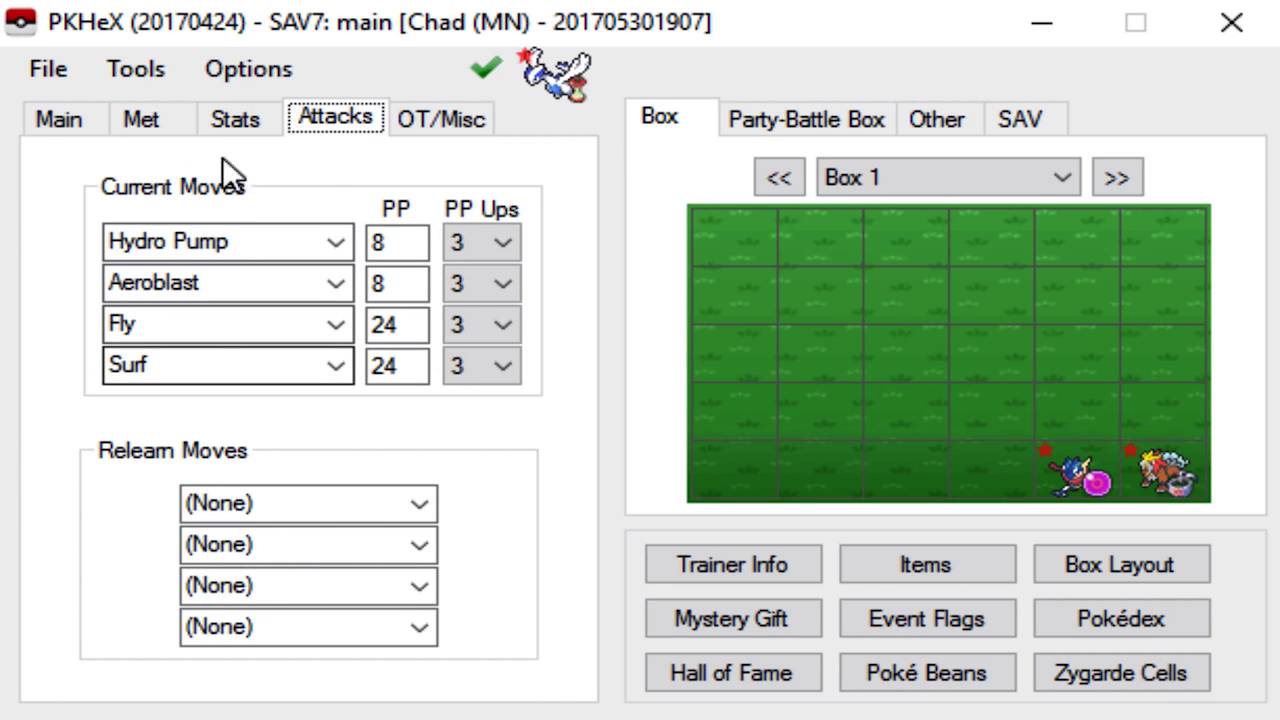
pyautogui.click(36, 120)
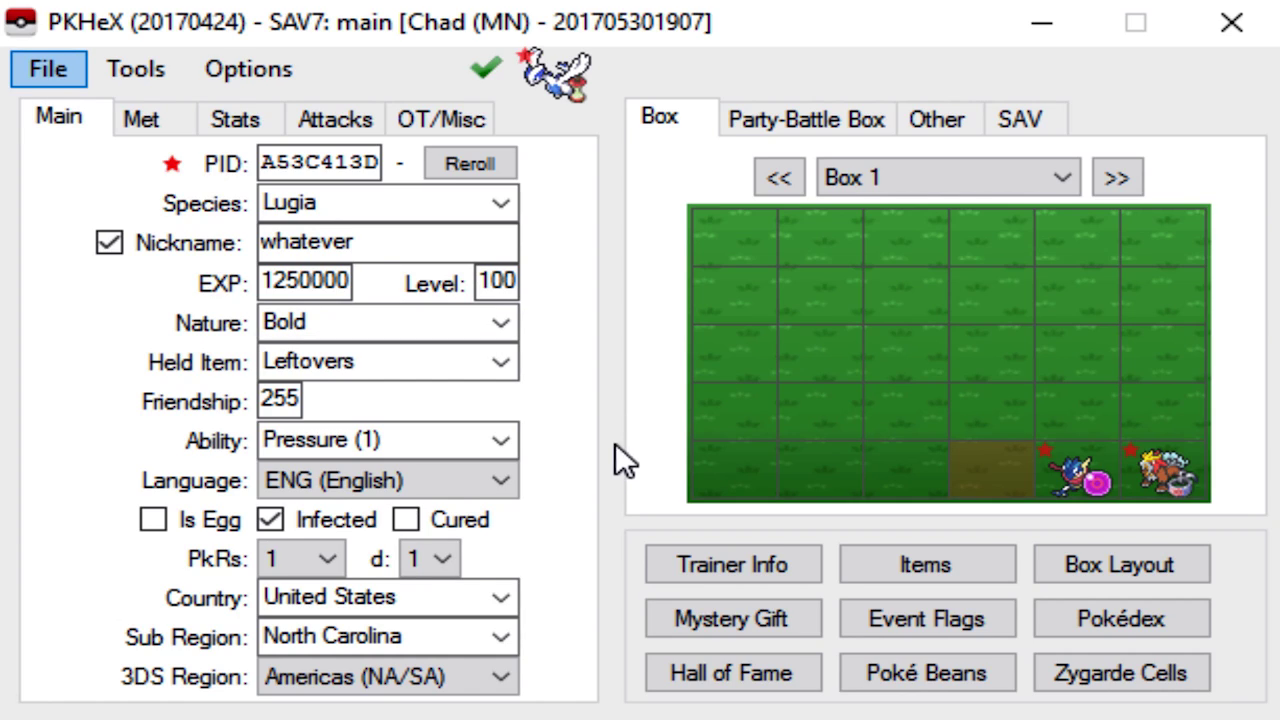
pyautogui.rightClick(976, 466)
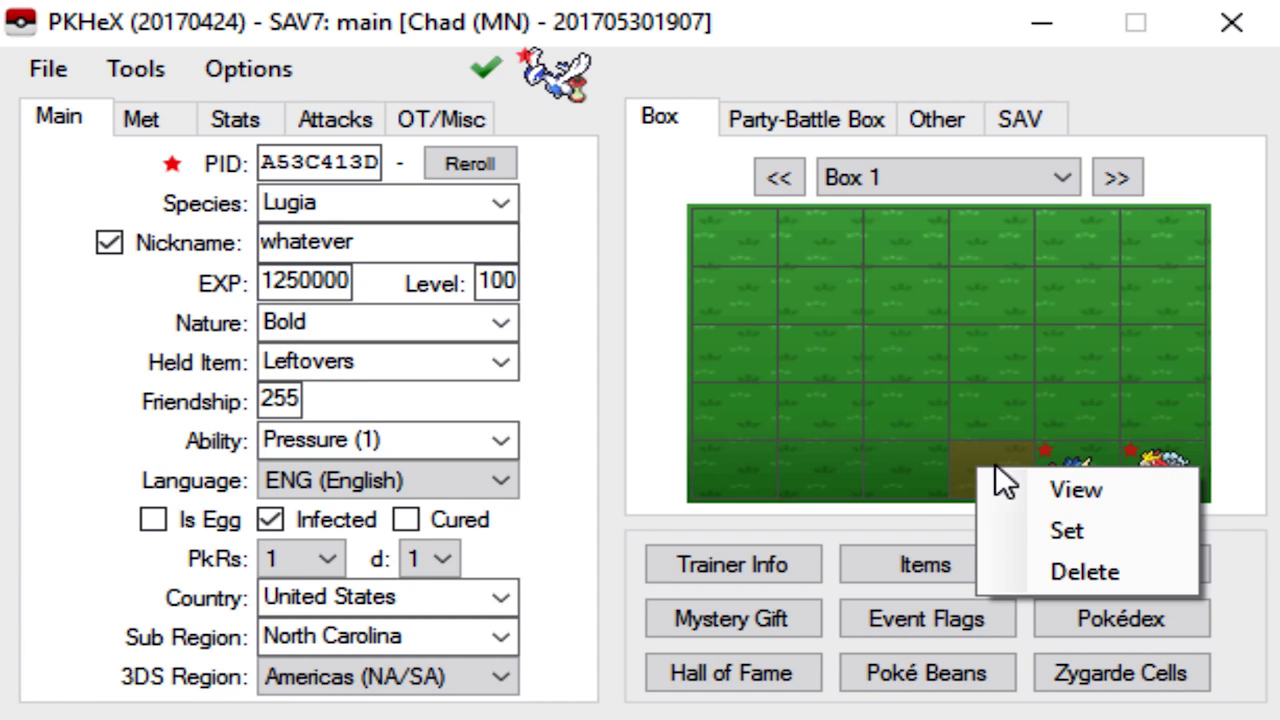
pyautogui.click(1065, 529)
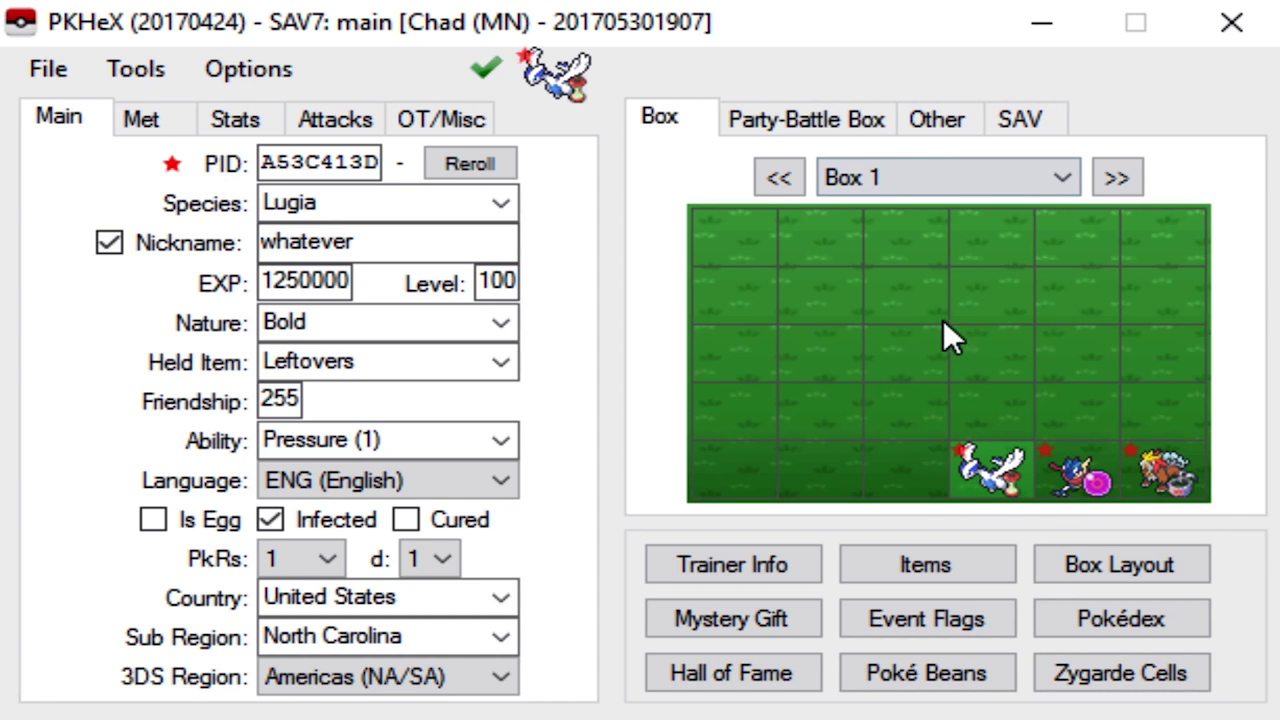